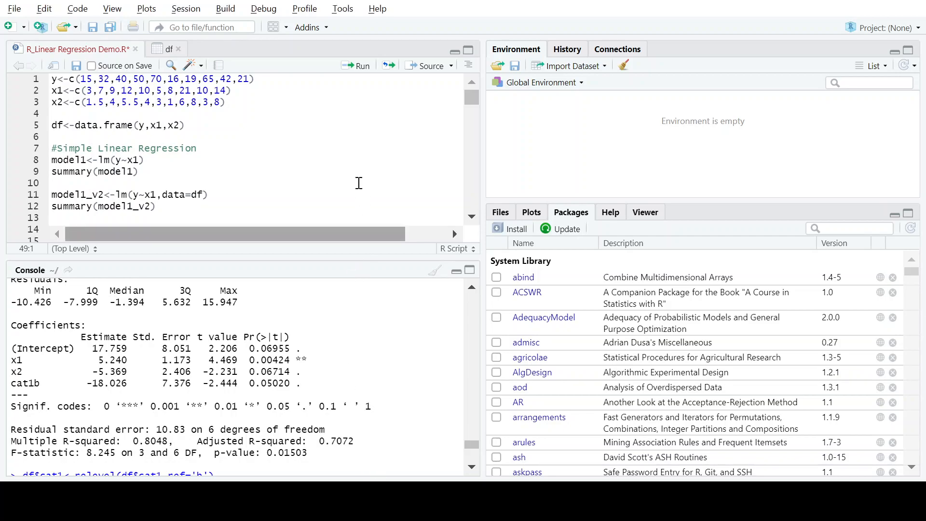
Step: Run the script lines that define the vectors y, x1 and x2 and combine them into the data frame df
left_click(289, 84)
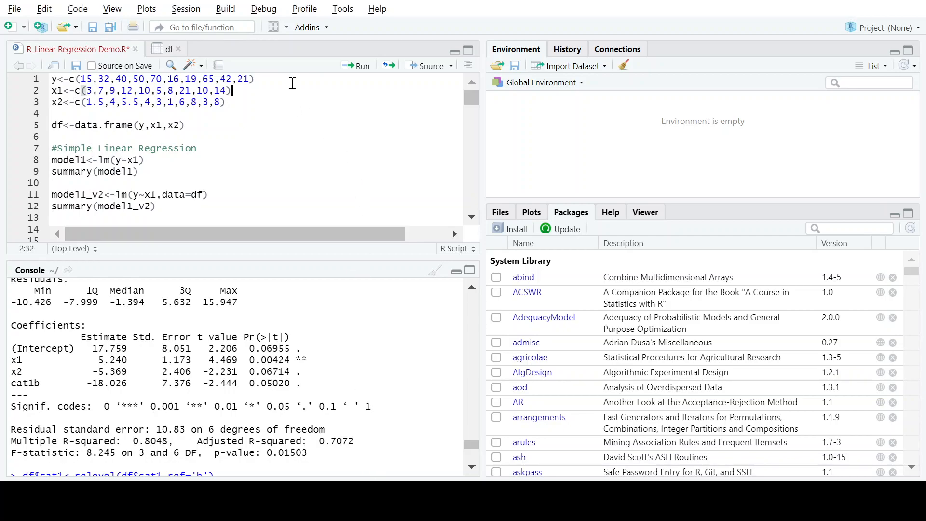
left_click(357, 67)
left_click(358, 67)
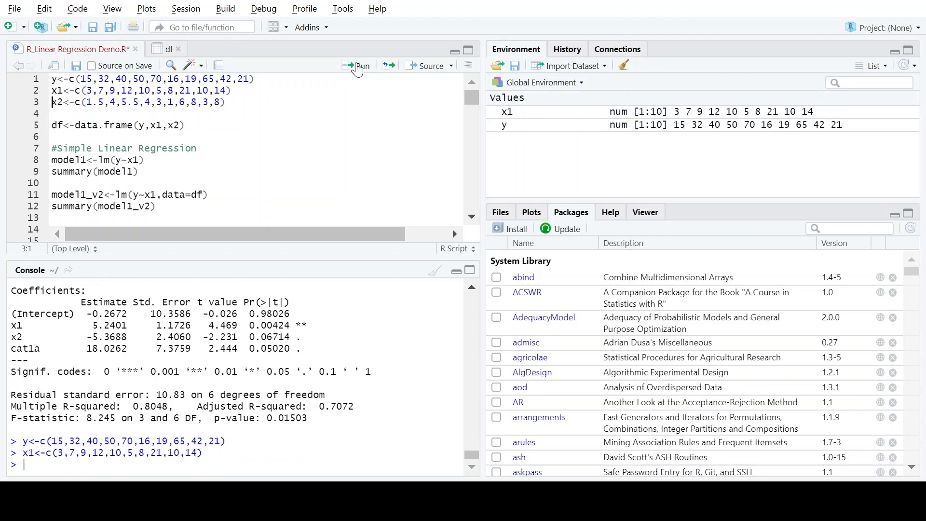
left_click(357, 68)
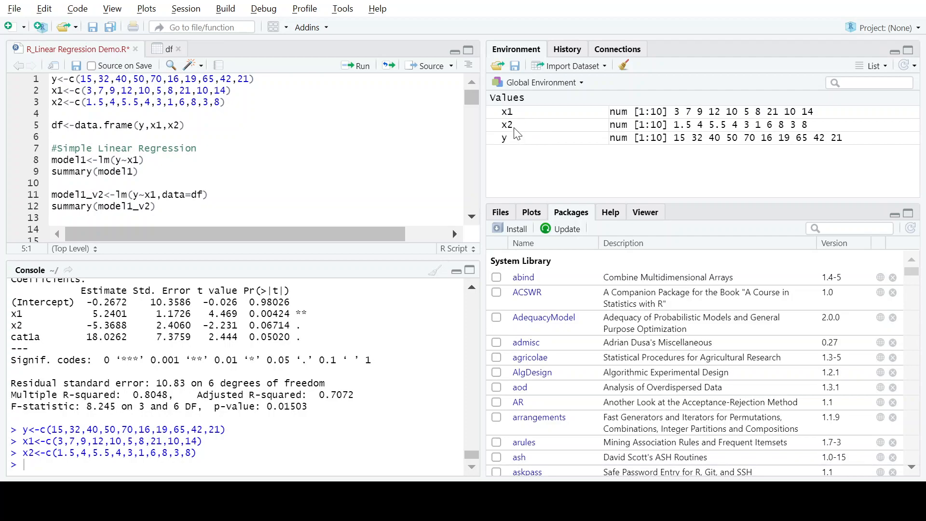
left_click(196, 125)
left_click(362, 76)
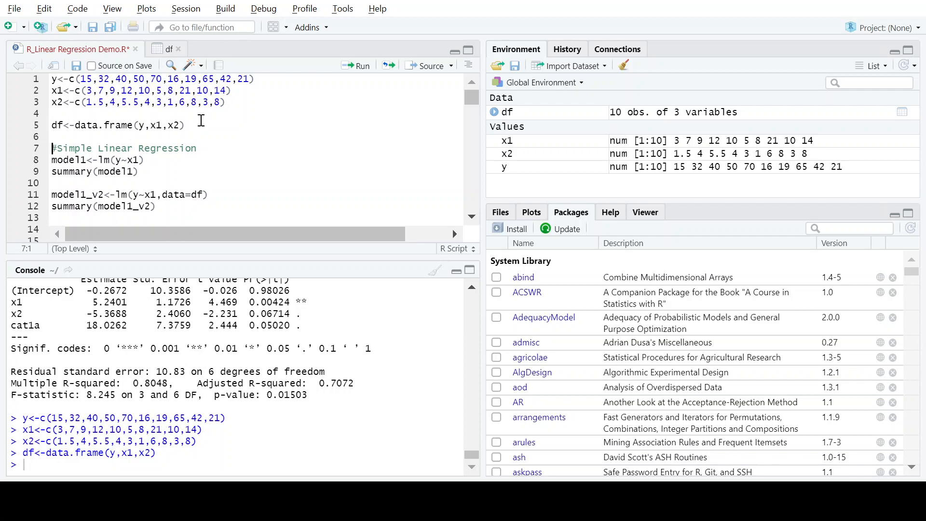
Step: Close the outdated df view, open the new df data frame to examine its rows, and close it again
left_click(179, 49)
left_click(538, 118)
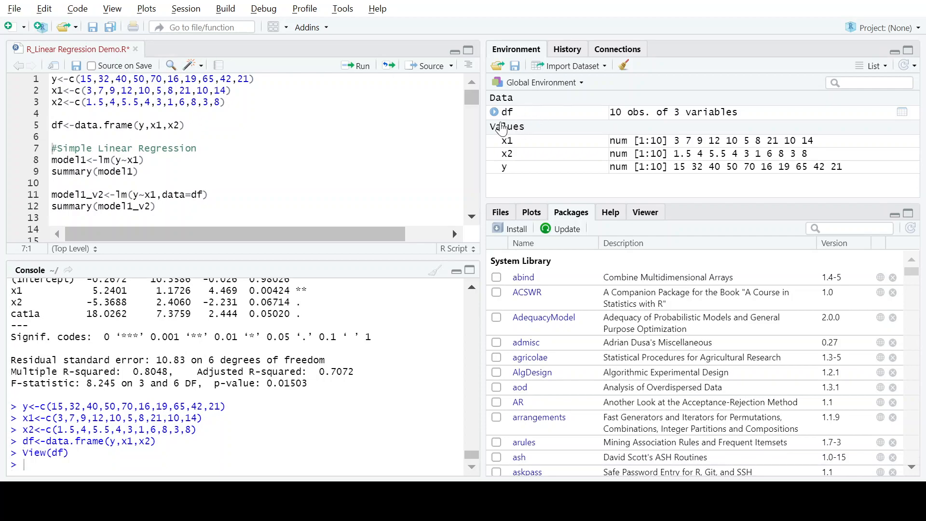
scroll(232, 116, "down", 2)
scroll(241, 112, "up", 2)
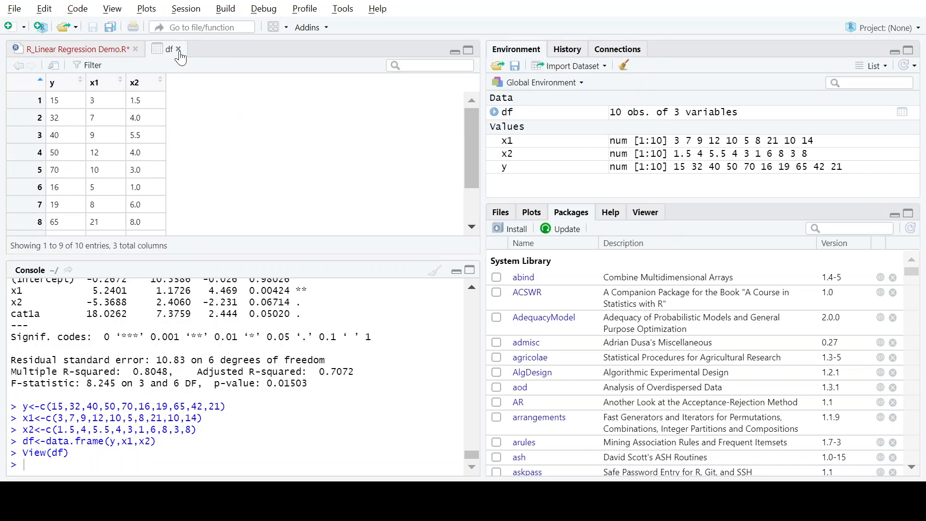
left_click(178, 50)
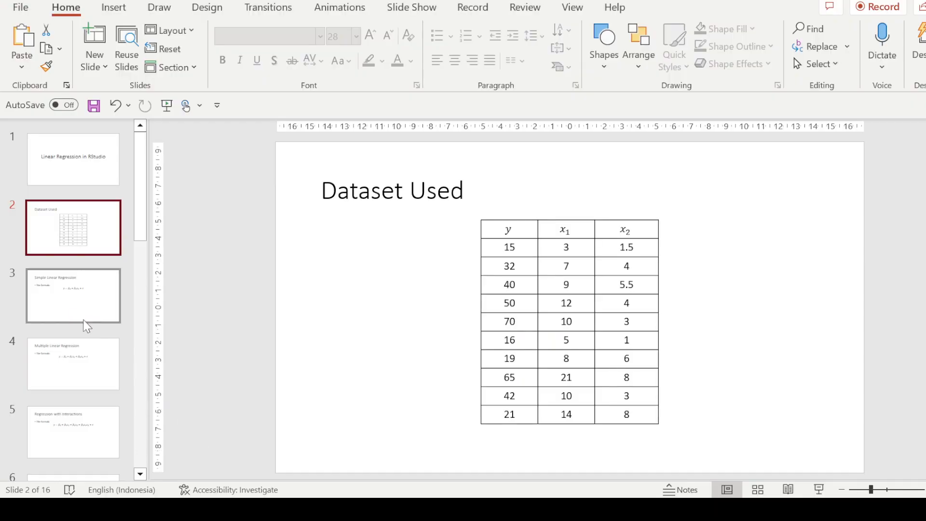
Step: Show the Simple Linear Regression slide in PowerPoint and return to the script in RStudio
left_click(72, 281)
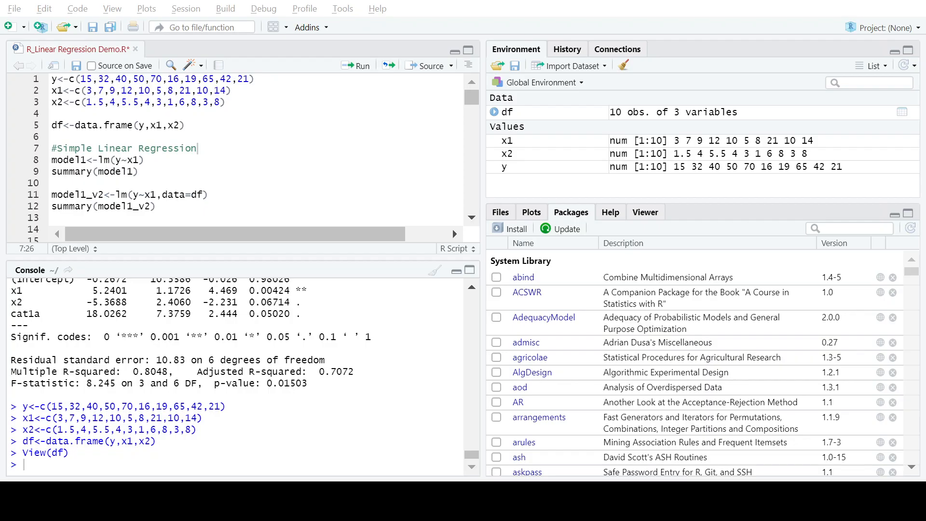
left_click(309, 504)
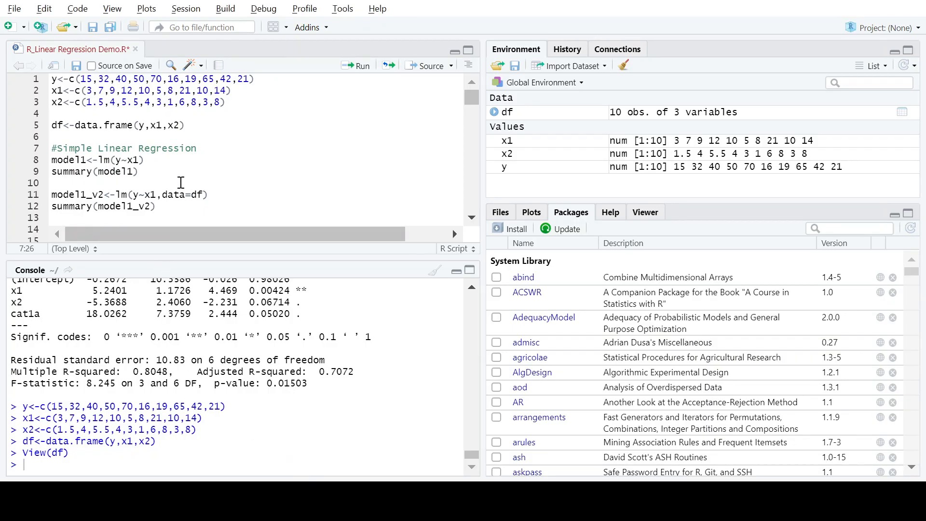
Step: Run the lines that fit model1 with lm(y~x1) and print its summary, and examine the R-squared values
left_click(156, 162)
left_click(362, 66)
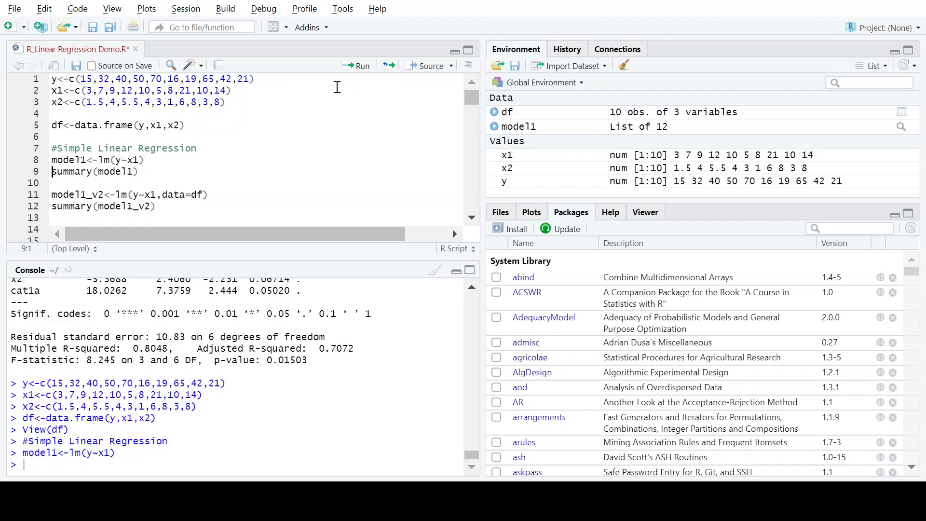
left_click(155, 172)
left_click(359, 66)
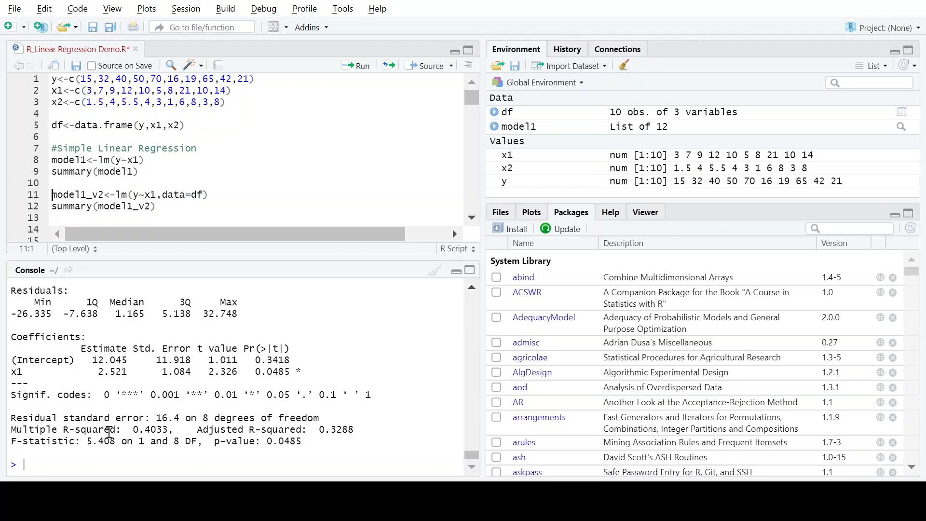
left_click_drag(133, 429, 177, 429)
left_click(330, 430)
Step: Run the lines that fit model1_v2 with lm(y~x1,data=df) and print its summary
left_click(217, 194)
left_click(360, 66)
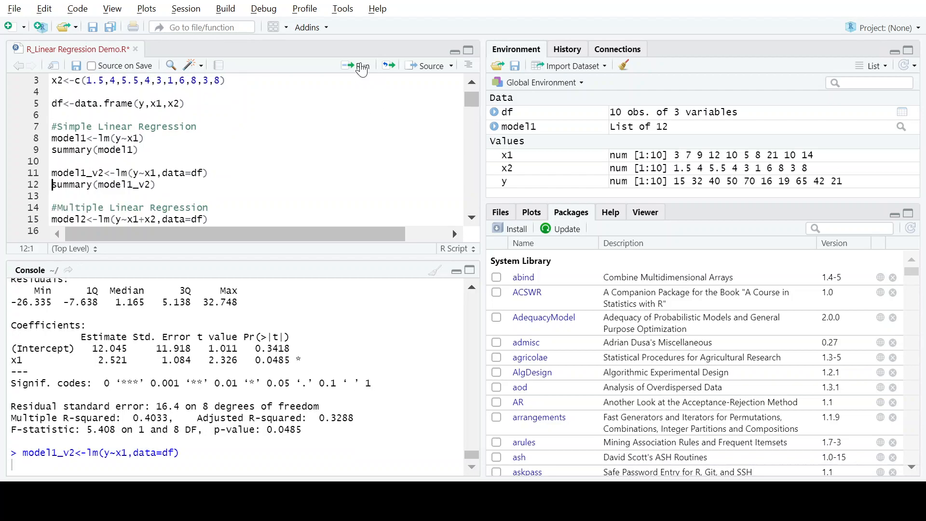
left_click(361, 67)
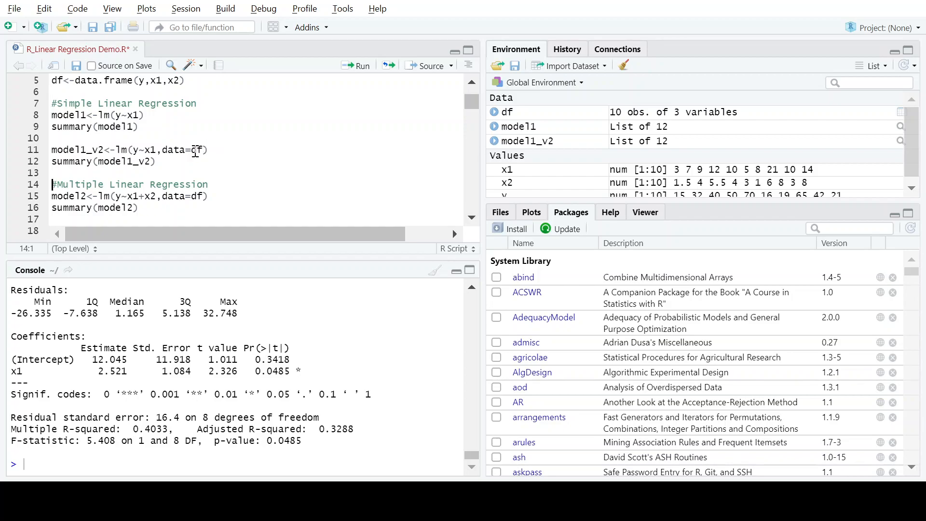
Step: Bring the script's Multiple Linear Regression section into view and switch to PowerPoint to show the Multiple Linear Regression slide
scroll(222, 152, "down", 3)
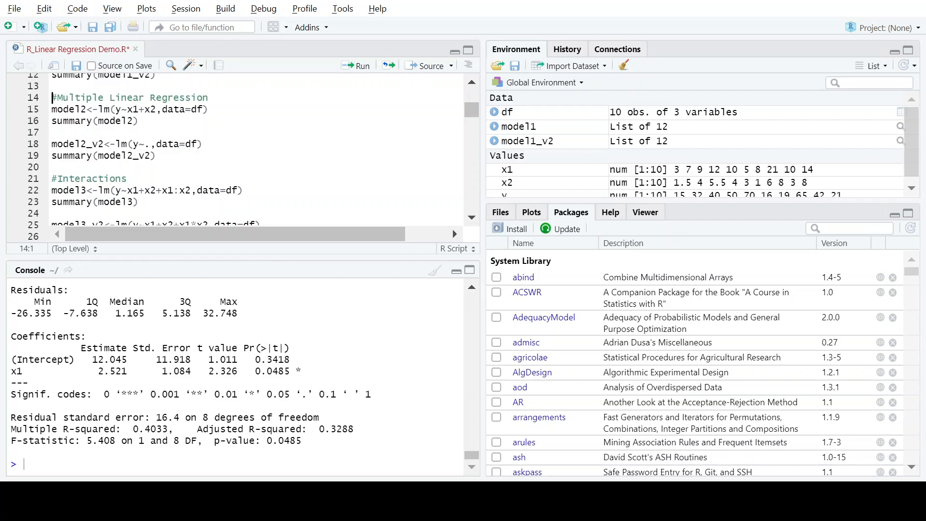
key("alt+Tab")
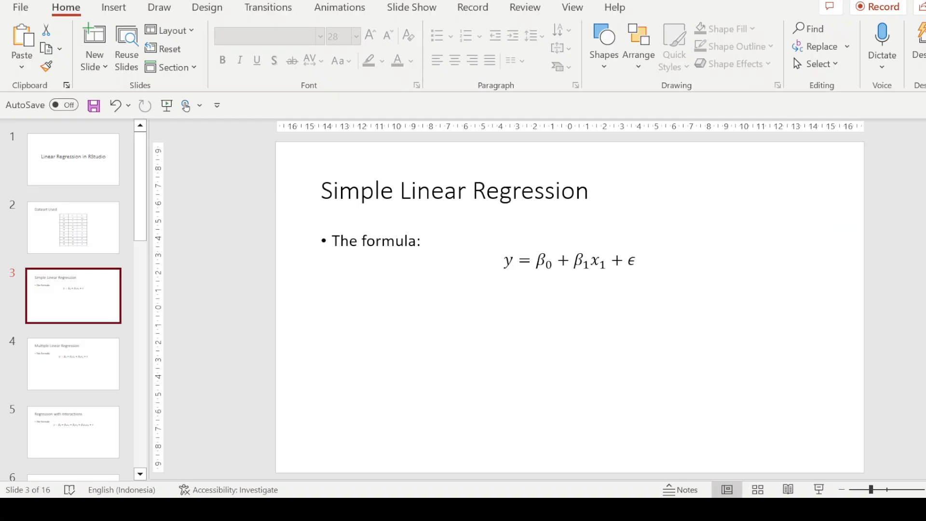
left_click(73, 364)
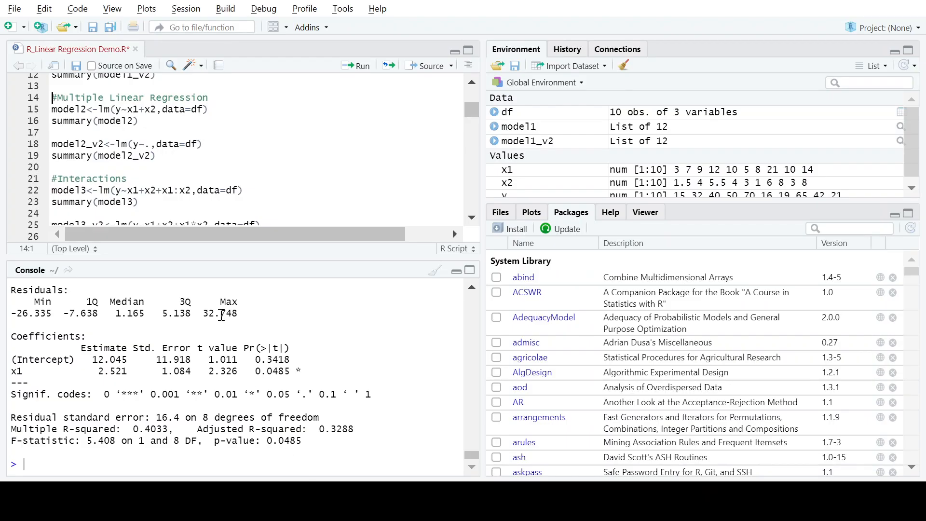
Step: Back in RStudio, run the lines that fit model2 with lm(y~x1+x2,data=df) and print its summary
left_click(217, 108)
left_click(351, 67)
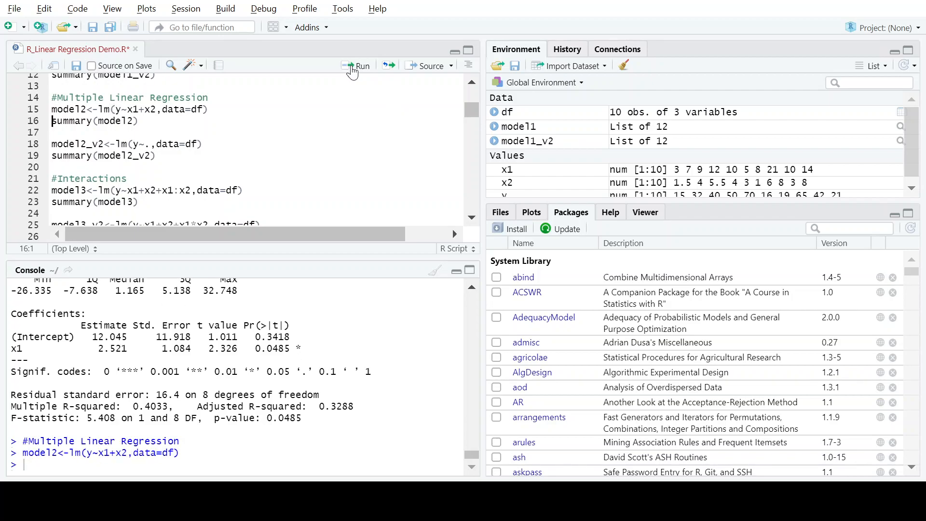
left_click(352, 67)
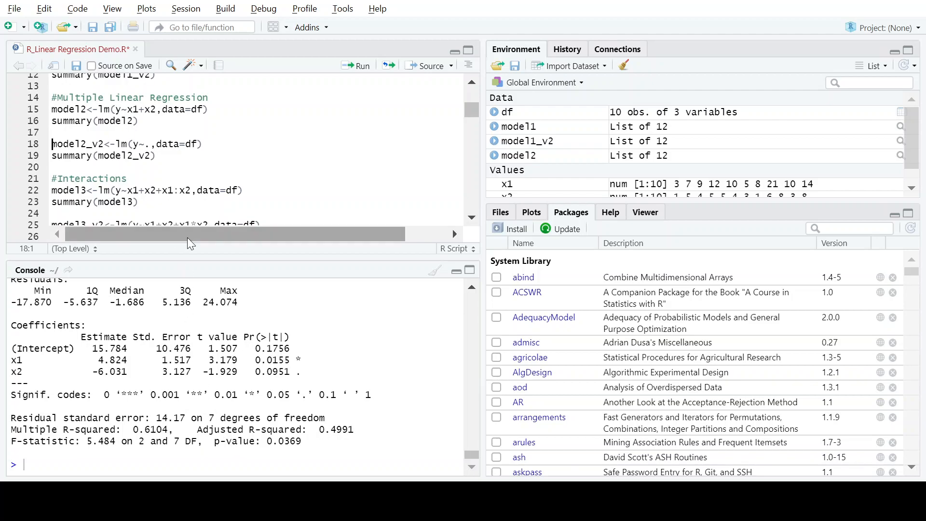
Step: Run the lines that fit model2_v2 on all predictors with lm(y~.,data=df) and print its summary
left_click(206, 146)
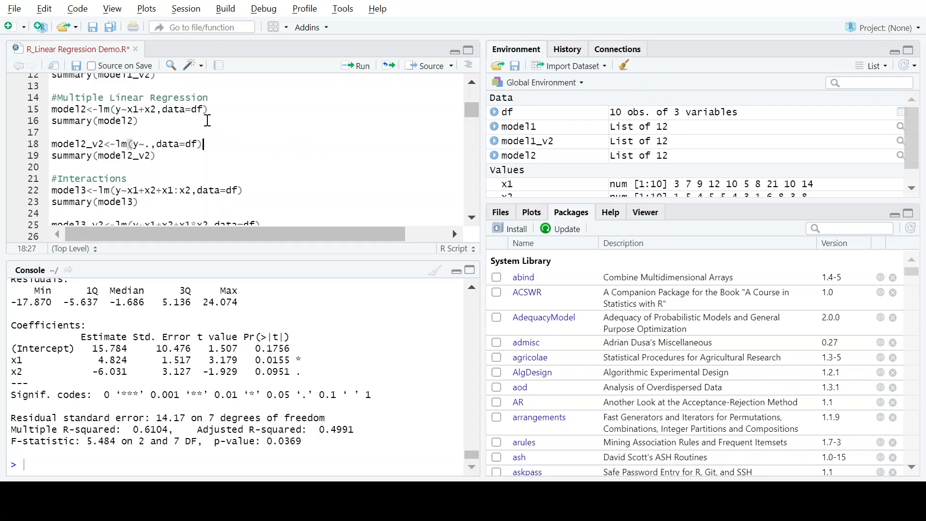
left_click(150, 144)
left_click(360, 71)
left_click(360, 71)
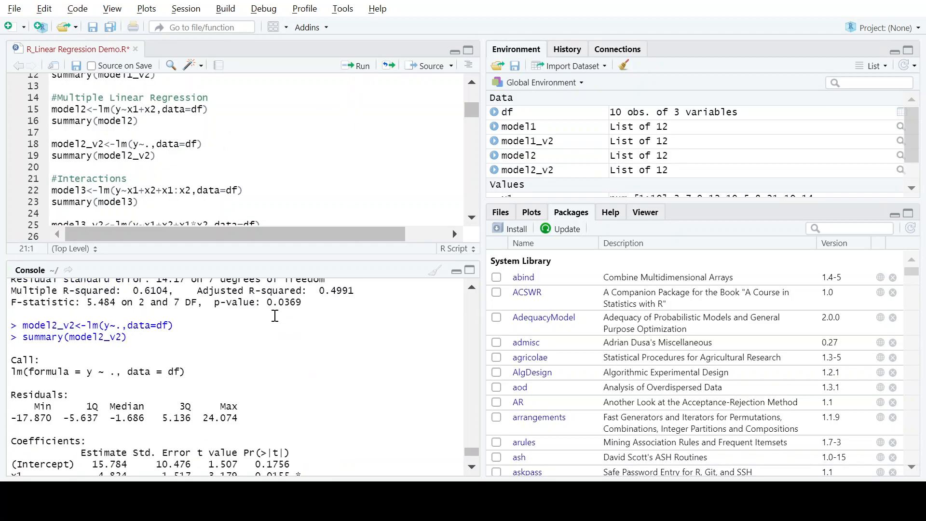
Step: Switch to PowerPoint and show the Regression with Interactions slide
left_click(213, 144)
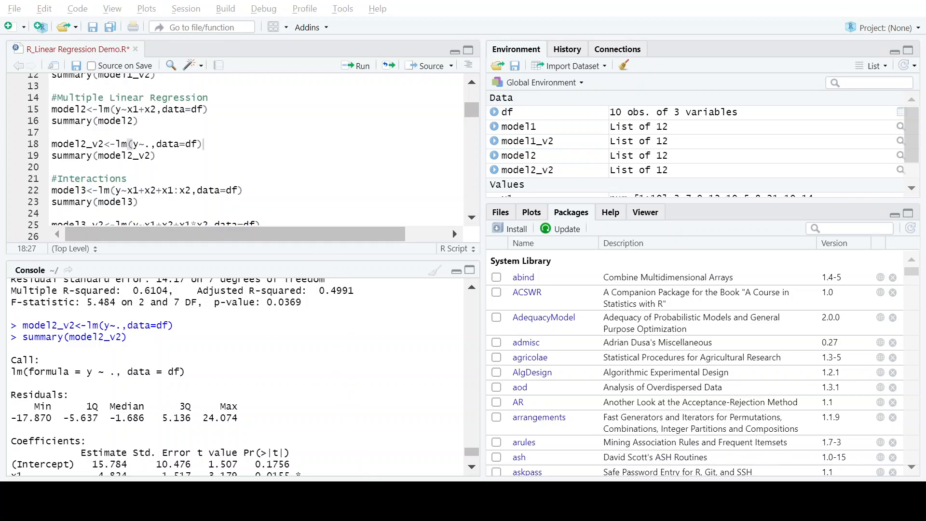
key("alt+Tab")
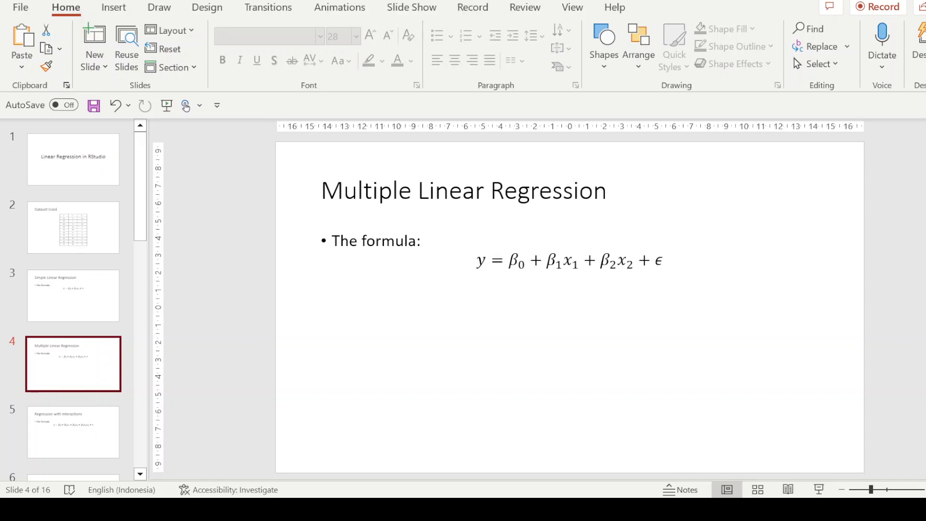
left_click(54, 434)
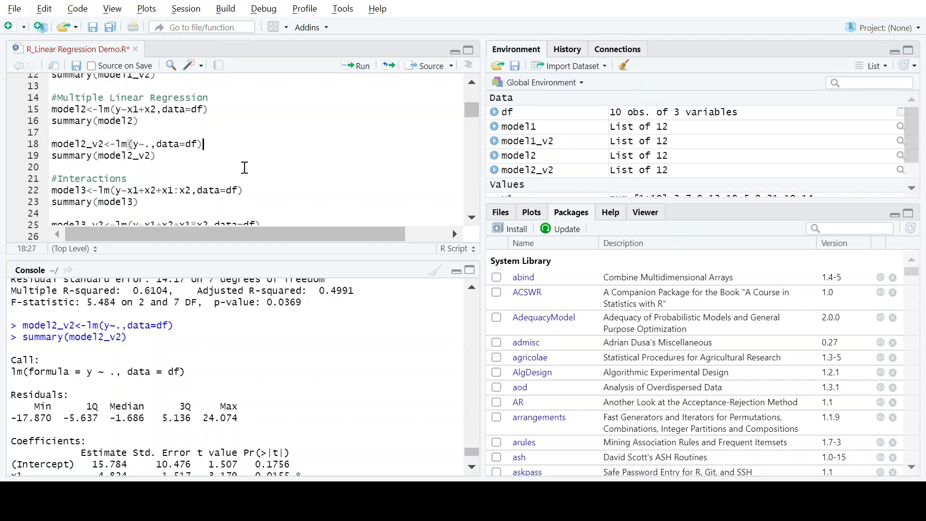
Step: In RStudio, run the Interactions lines that fit model3 with lm(y~x1+x2+x1:x2,data=df) and print its summary
scroll(242, 167, "down", 3)
left_click(248, 103)
left_click_drag(174, 103, 180, 103)
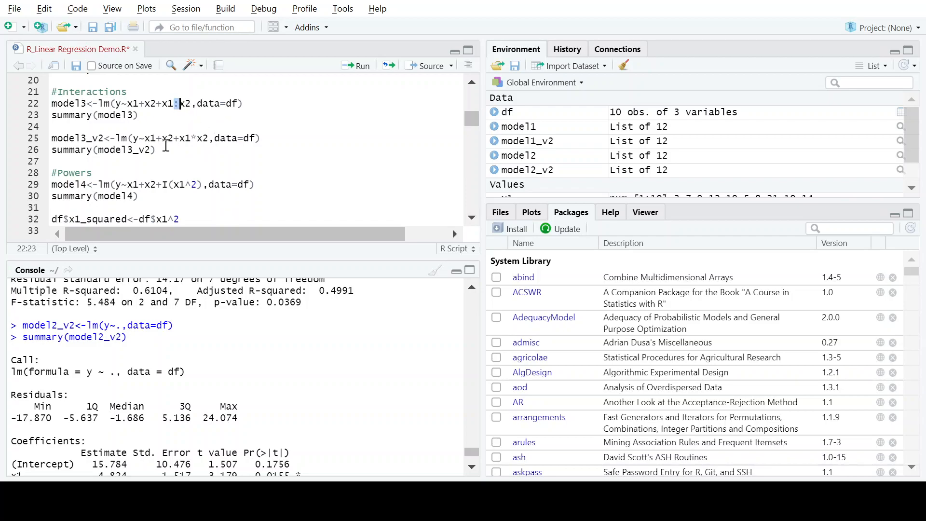
left_click(249, 104)
left_click(360, 67)
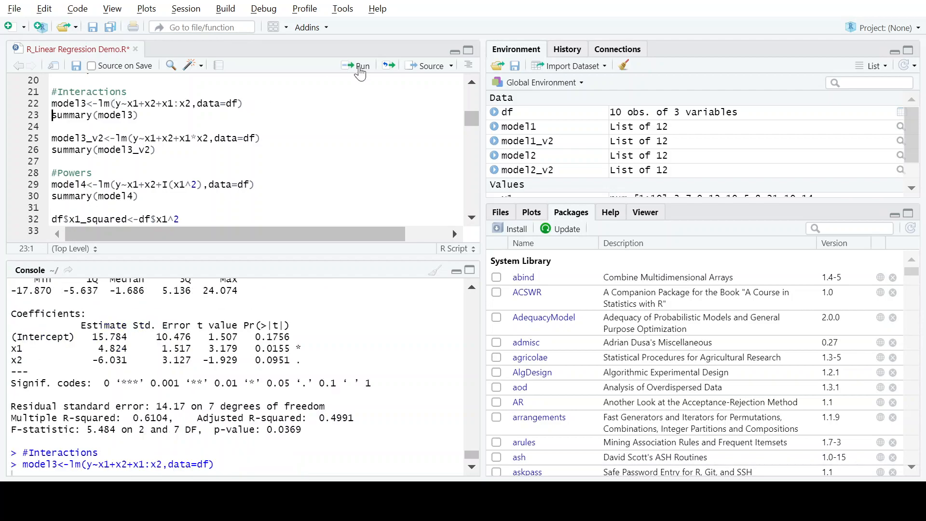
left_click(359, 66)
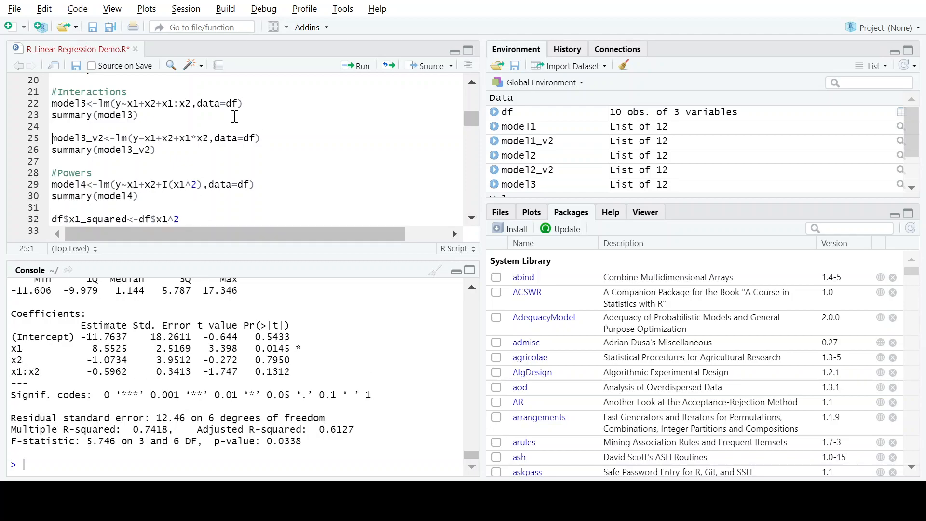
Step: Run the lines that fit model3_v2 with lm(y~x1+x2+x1*x2,data=df) and print its summary
left_click(262, 140)
left_click(360, 67)
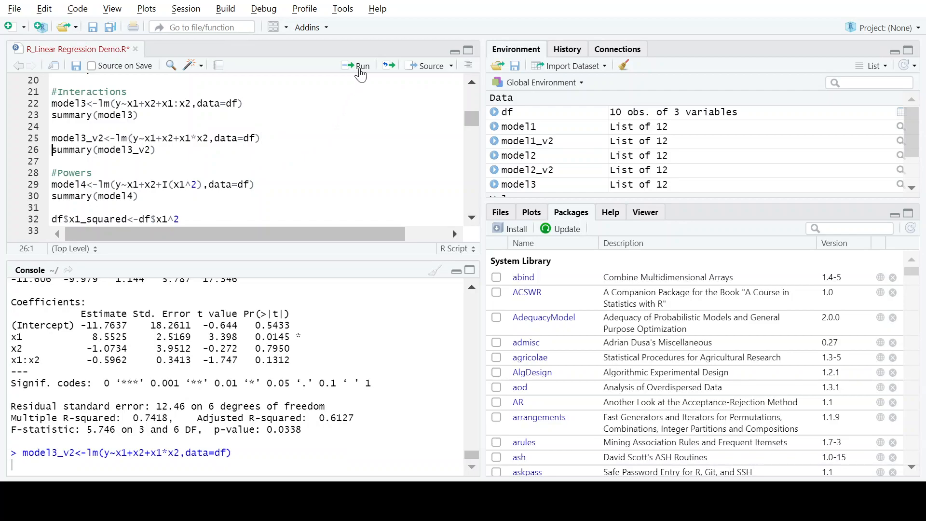
left_click(360, 68)
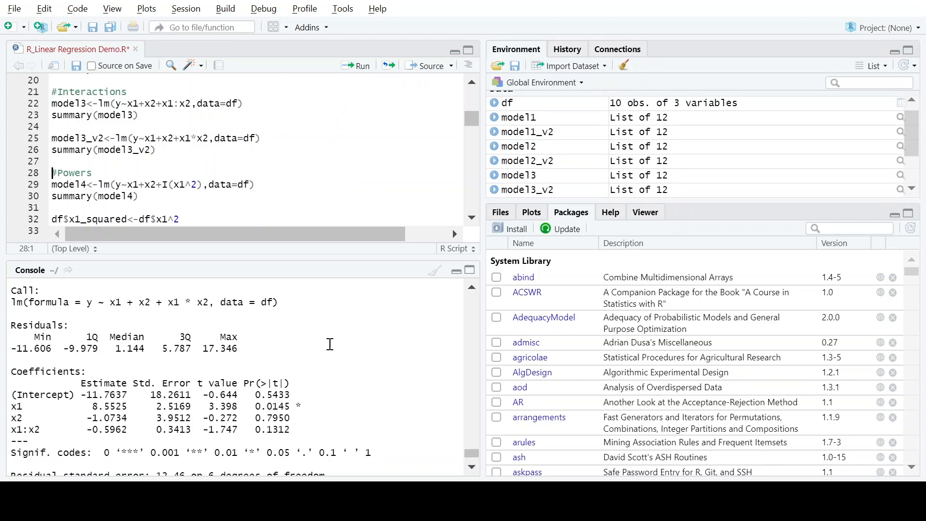
left_click(248, 102)
left_click(272, 136)
Step: Show the Regression with powers slide in PowerPoint and return to RStudio
scroll(311, 374, "down", 2)
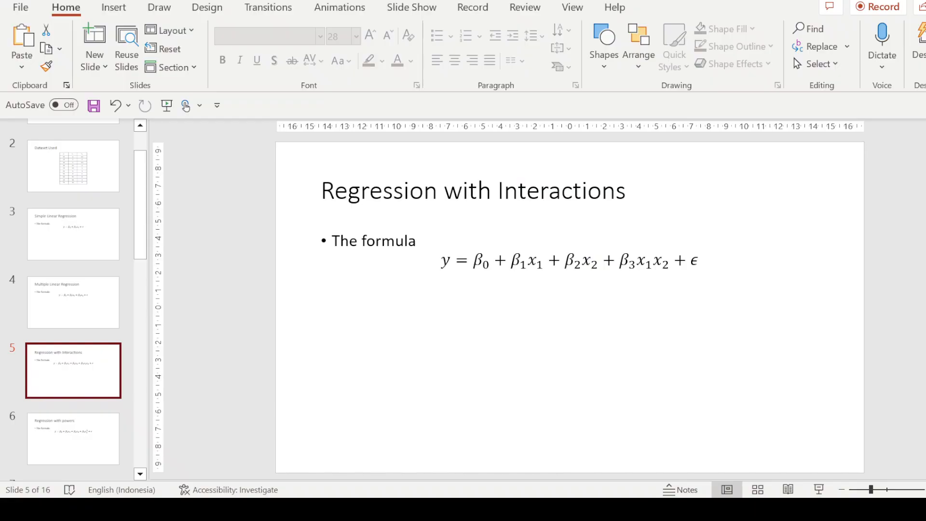
left_click(36, 432)
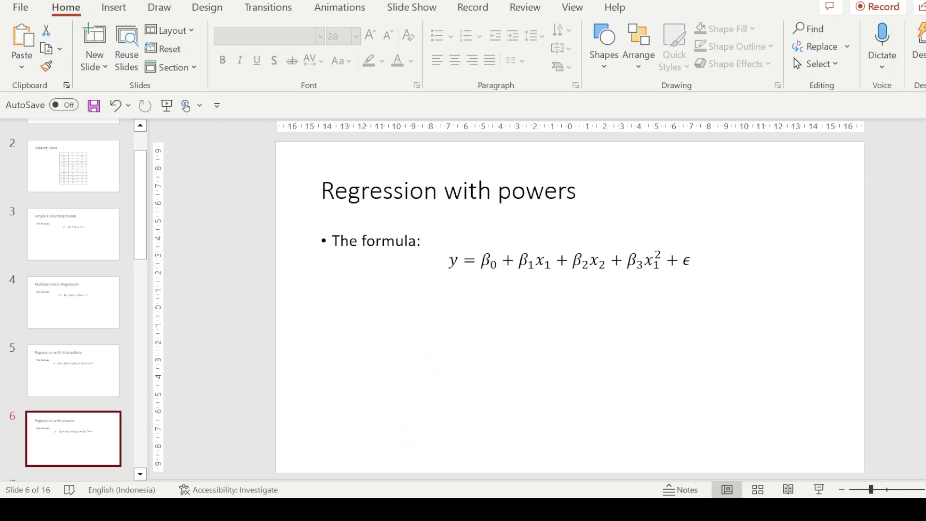
key("alt+Tab")
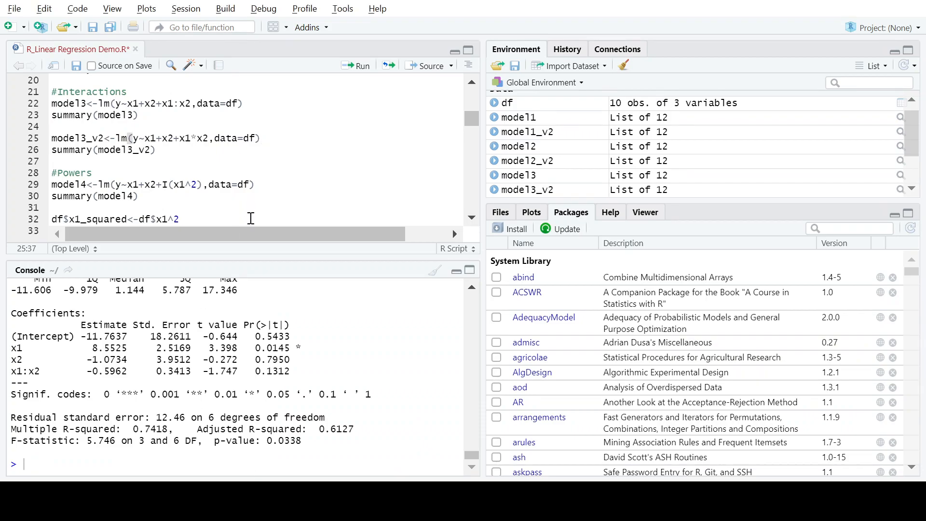
Step: Run the Powers lines that fit model4 with lm(y~x1+x2+I(x1^2),data=df) and print its summary
scroll(250, 217, "down", 3)
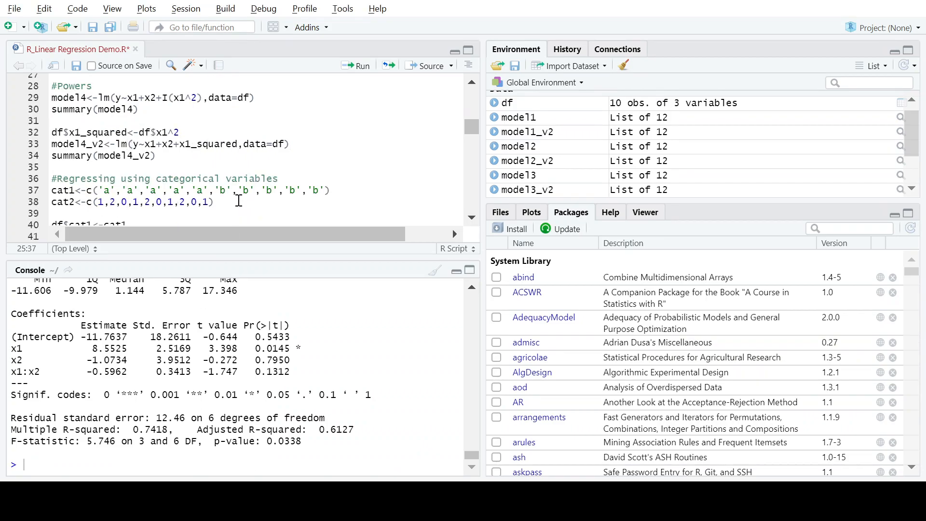
left_click(270, 96)
left_click_drag(162, 98, 202, 99)
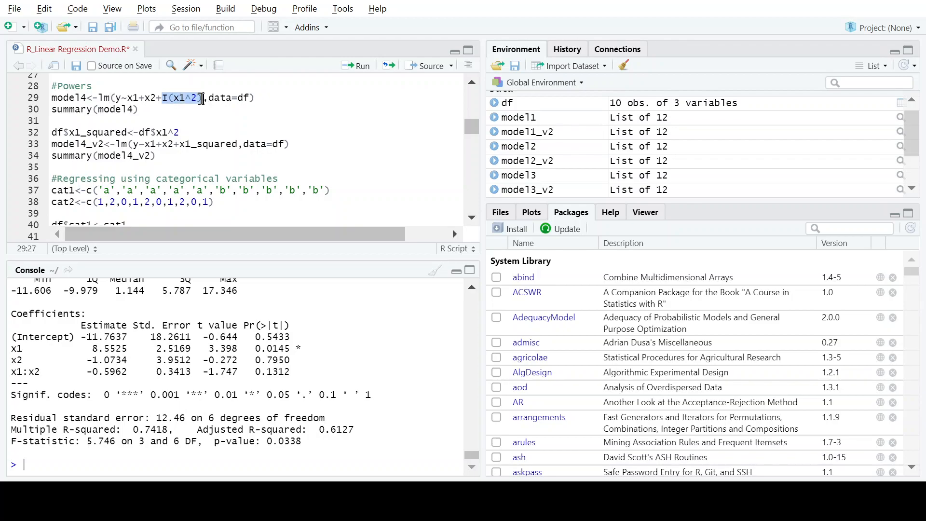
left_click(281, 100)
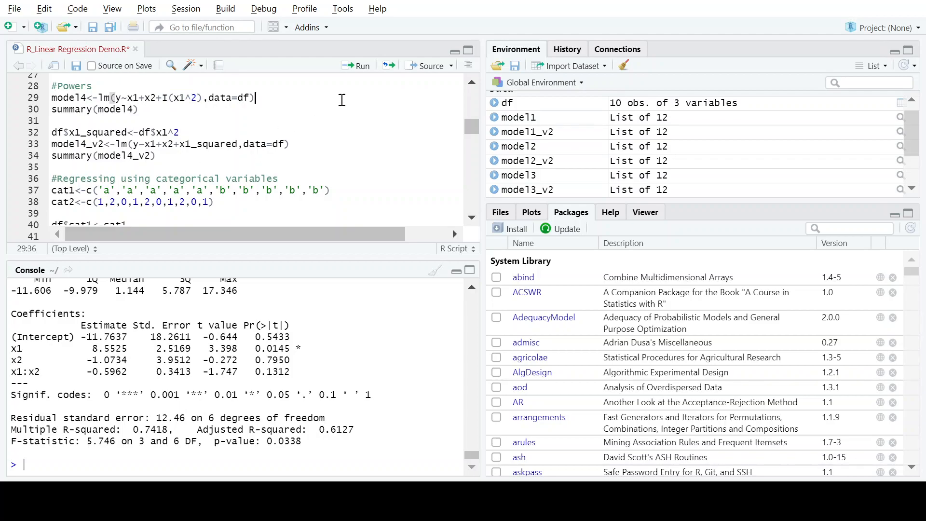
left_click(361, 70)
left_click(362, 70)
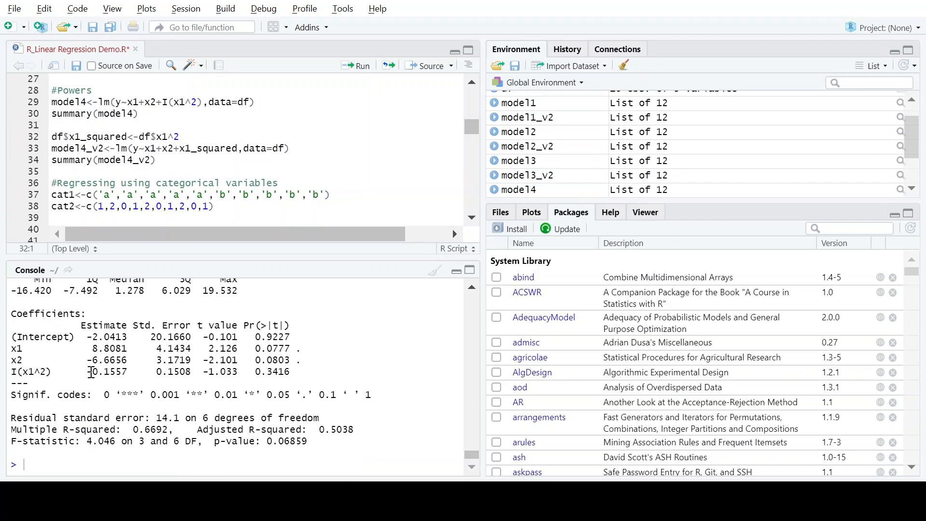
Step: Run the lines that create df$x1_squared from df$x1^2, fit model4_v2 with lm(y~x1+x2+x1_squared,data=df) and print its summary
left_click_drag(86, 372, 132, 373)
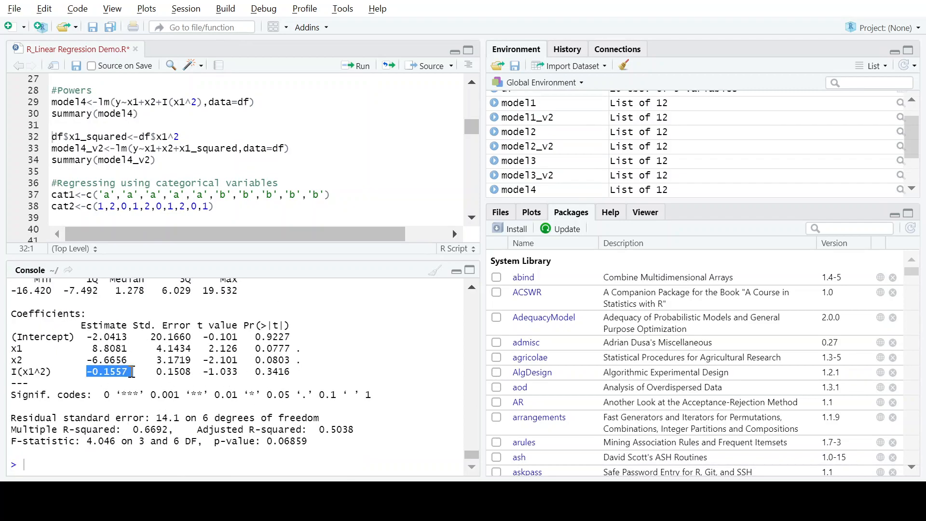
left_click(135, 372)
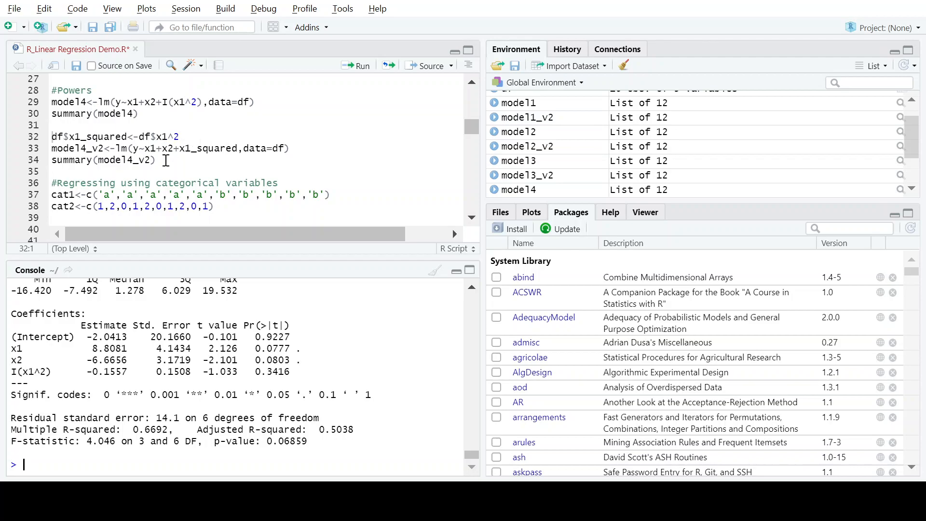
left_click(187, 136)
left_click(357, 65)
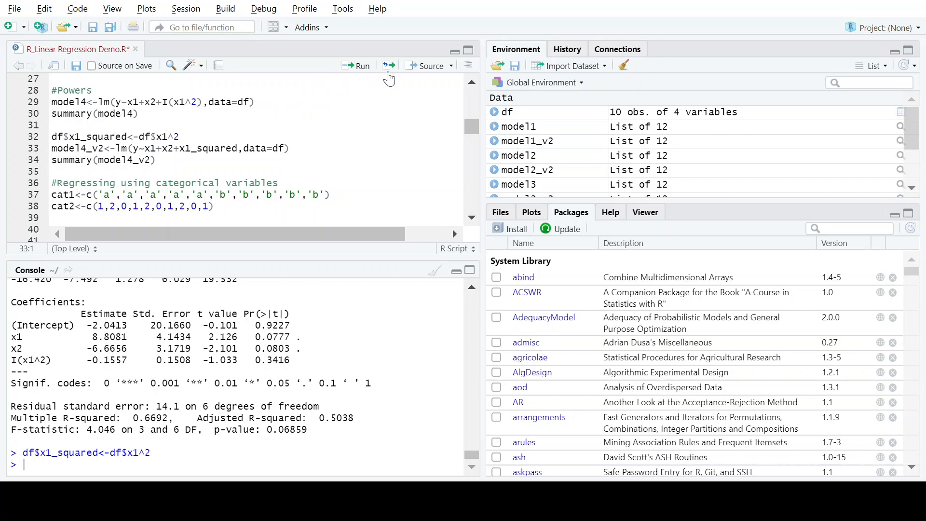
left_click(363, 67)
left_click(363, 67)
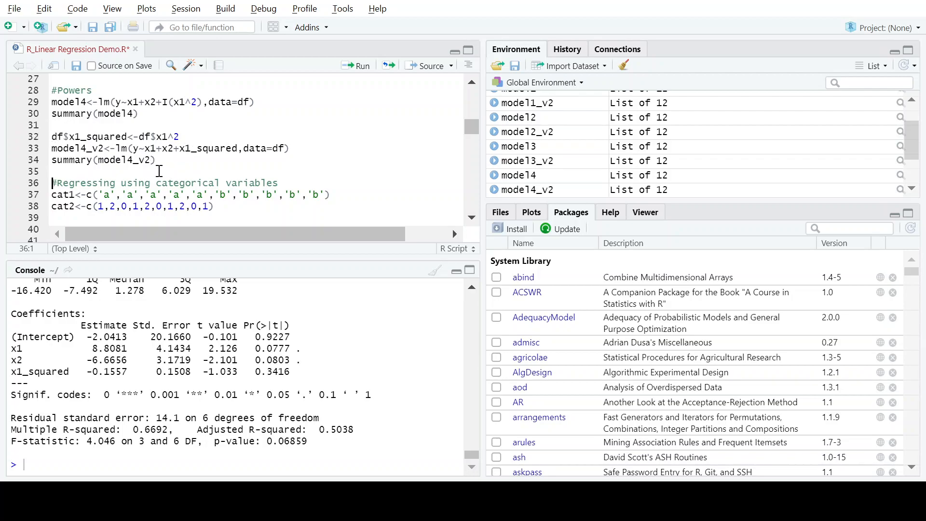
Step: Try 4 as the power of x1 in the model4 formula
left_click(270, 105)
left_click(195, 102)
key("BackSpace")
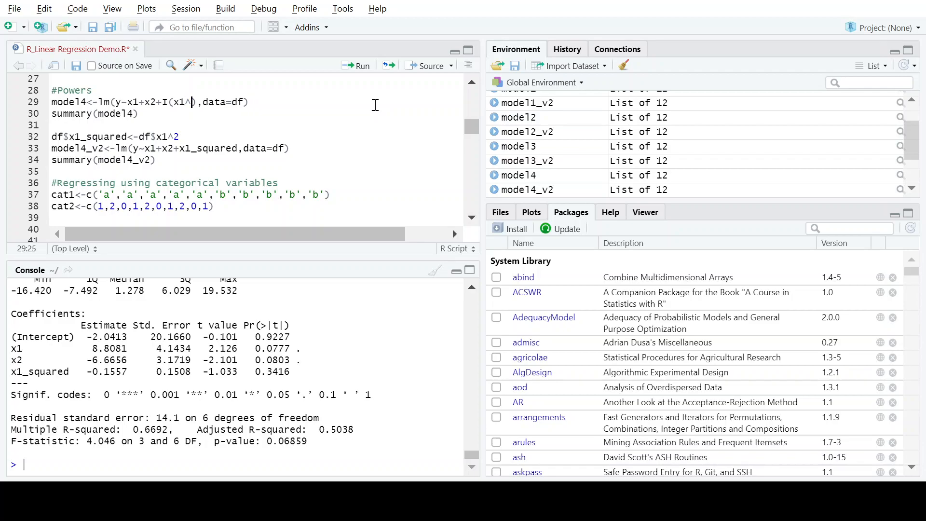
type("4")
key("BackSpace")
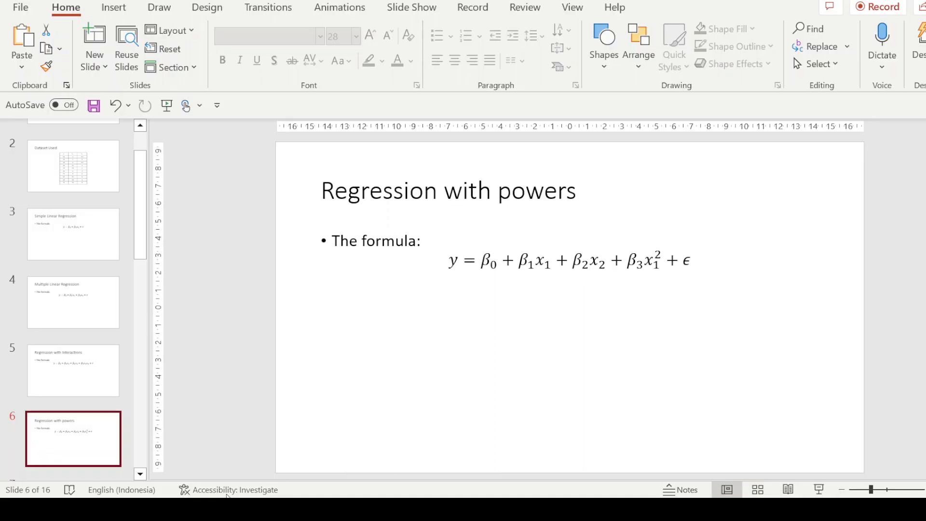
Step: In PowerPoint, show slide 7, Regression with categorical variables, containing the data table
scroll(58, 427, "down", 2)
left_click(69, 404)
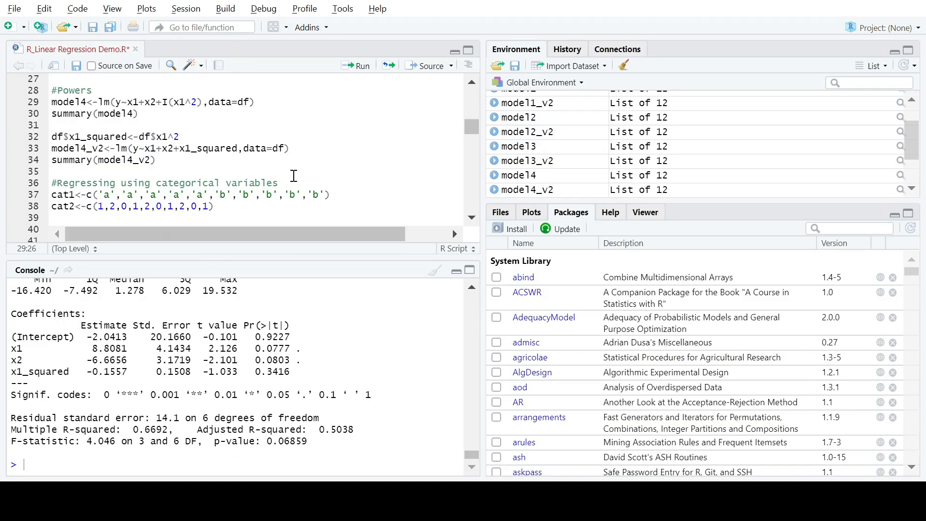
Step: In RStudio, run the lines that define the cat1 and cat2 vectors and add both as columns of df
left_click(346, 192)
scroll(368, 170, "down", 3)
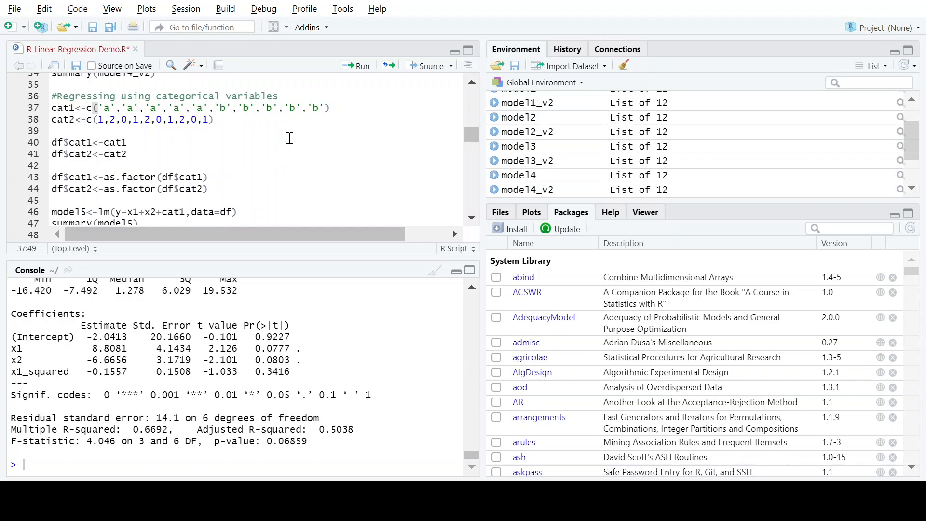
left_click(362, 72)
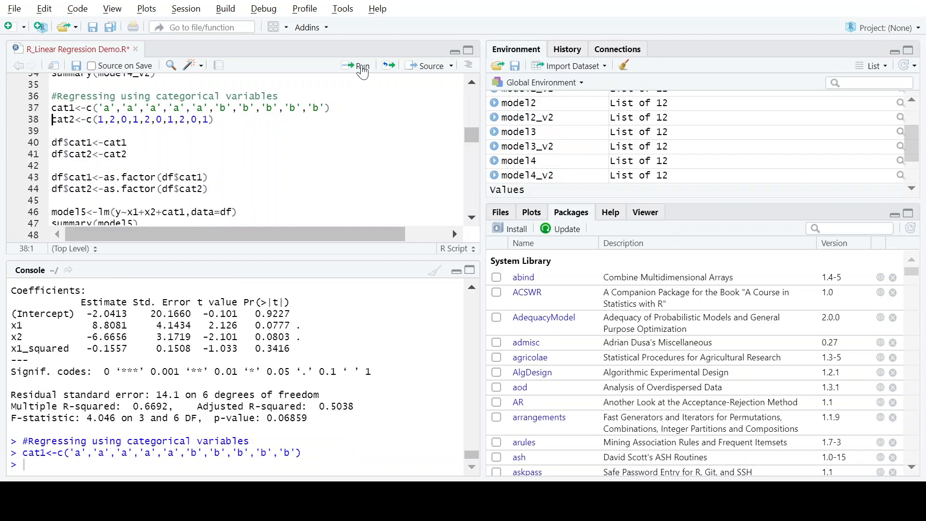
left_click(363, 71)
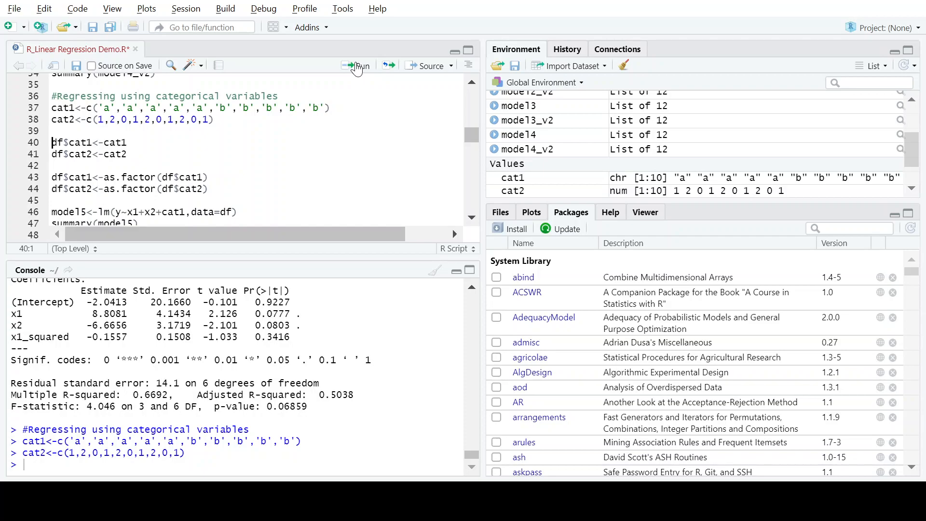
left_click(357, 69)
left_click(357, 69)
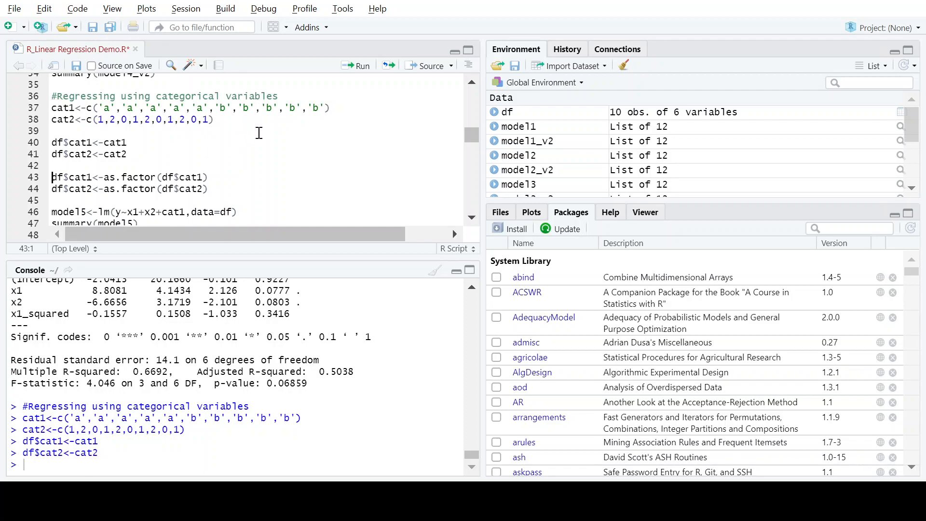
Step: Run the lines that convert df$cat1 and df$cat2 to factors with as.factor
left_click(213, 177)
left_click(361, 67)
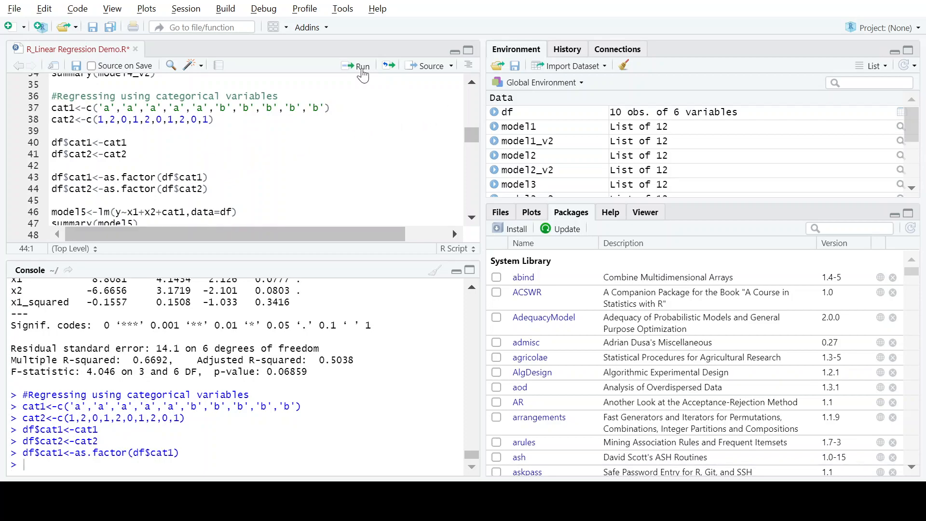
left_click(362, 67)
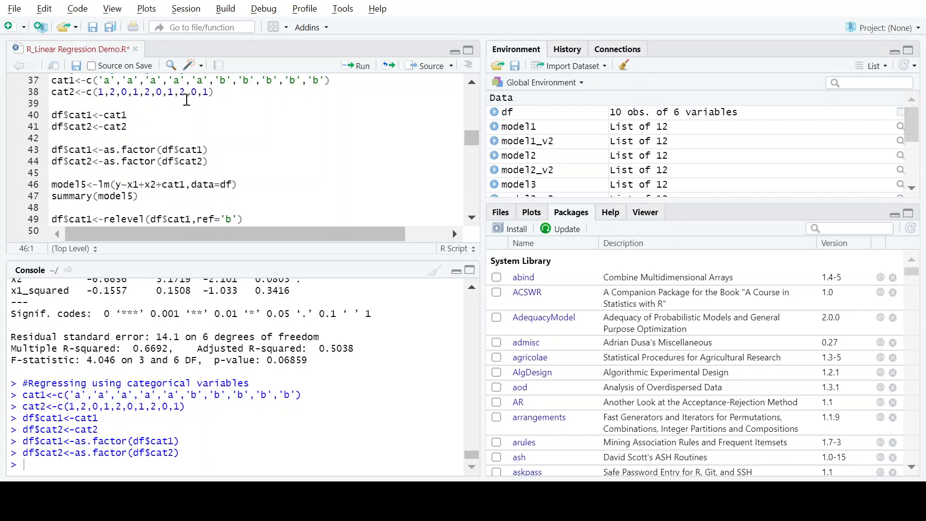
Step: Switch to PowerPoint and change the x3 condition on slide 8 to cat1 = b
left_click(216, 161)
left_click(245, 184)
key("alt+Tab")
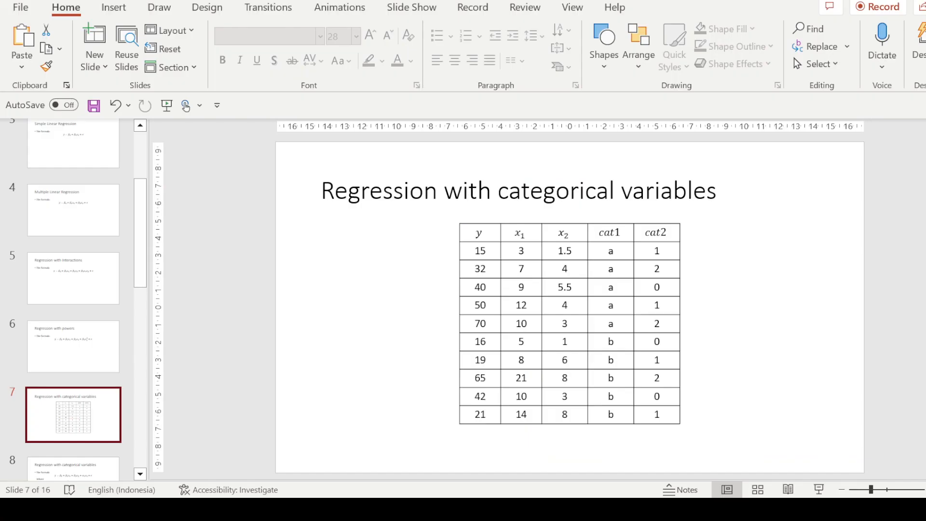
scroll(60, 398, "down", 2)
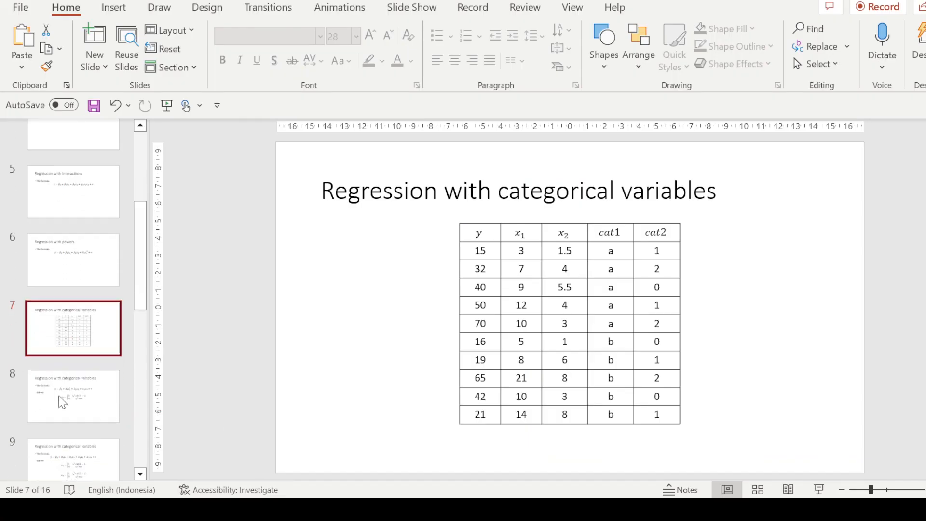
left_click(72, 394)
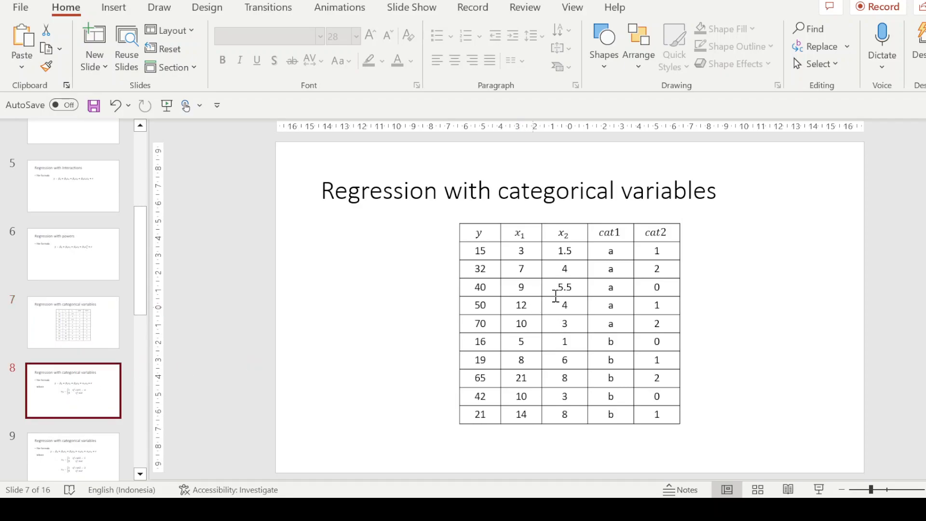
left_click(649, 301)
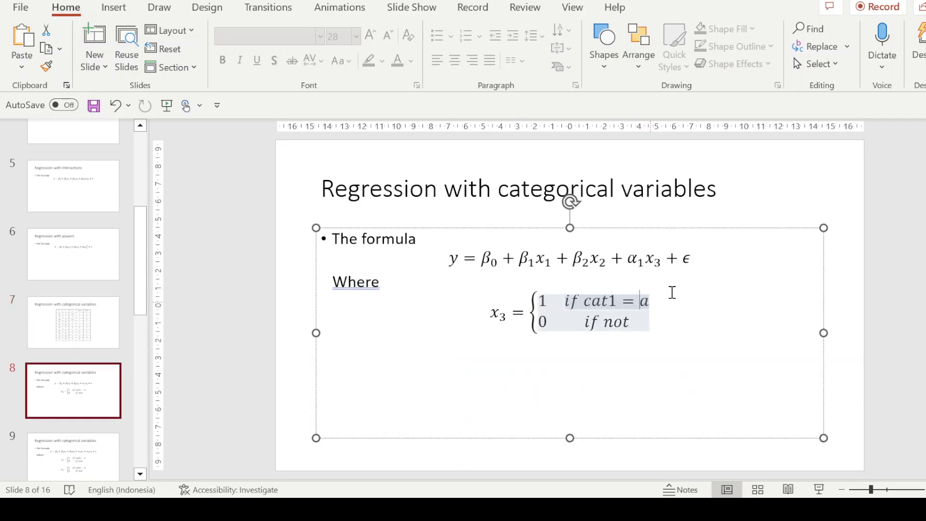
key("BackSpace")
type("b")
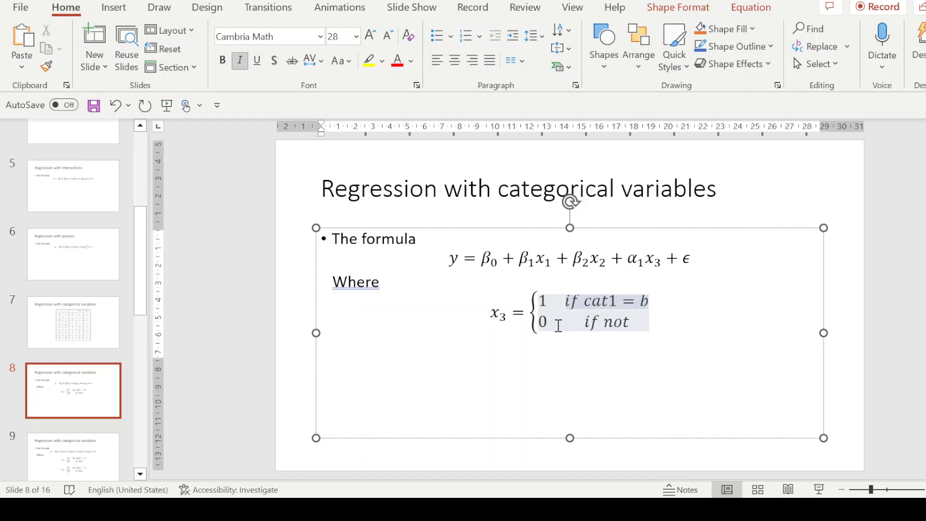
left_click(668, 324)
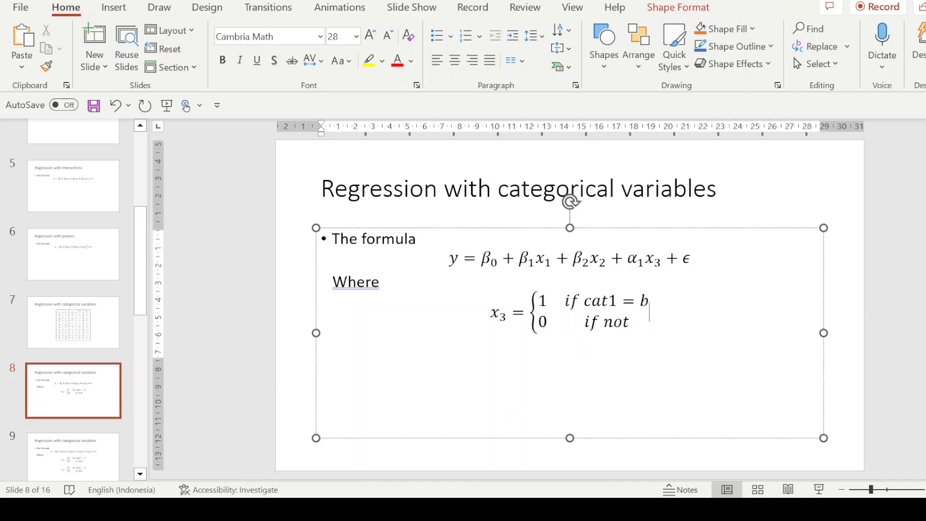
Step: Return to RStudio and run the lines that fit model5 with lm(y~x1+x2+cat1,data=df) and print its summary
key("alt+Tab")
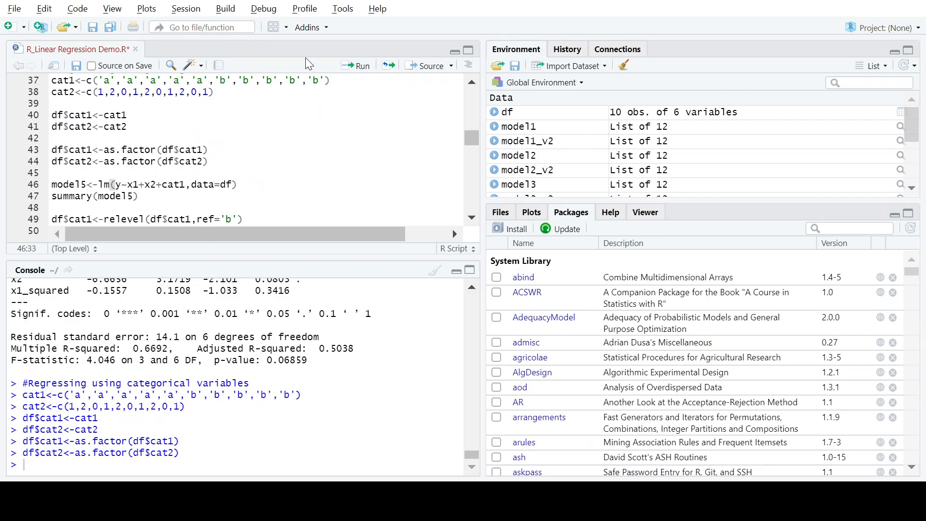
left_click(354, 69)
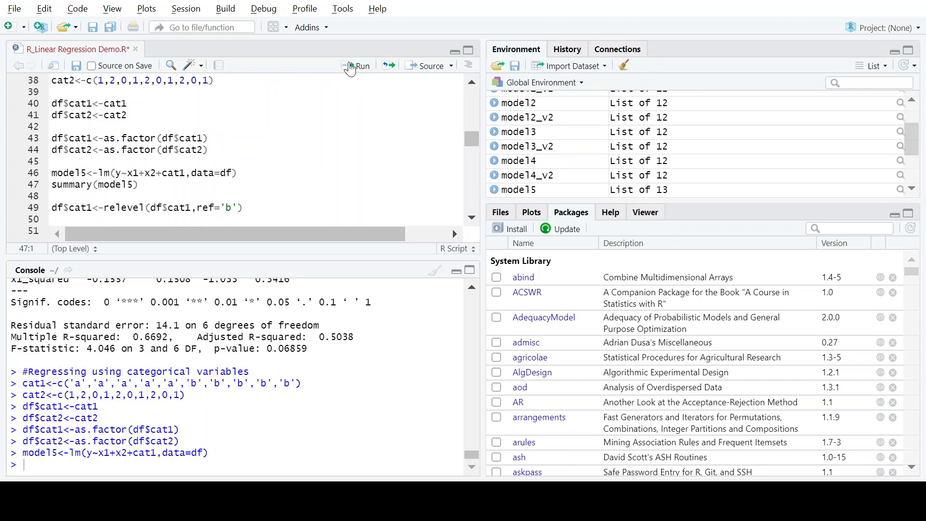
left_click(350, 69)
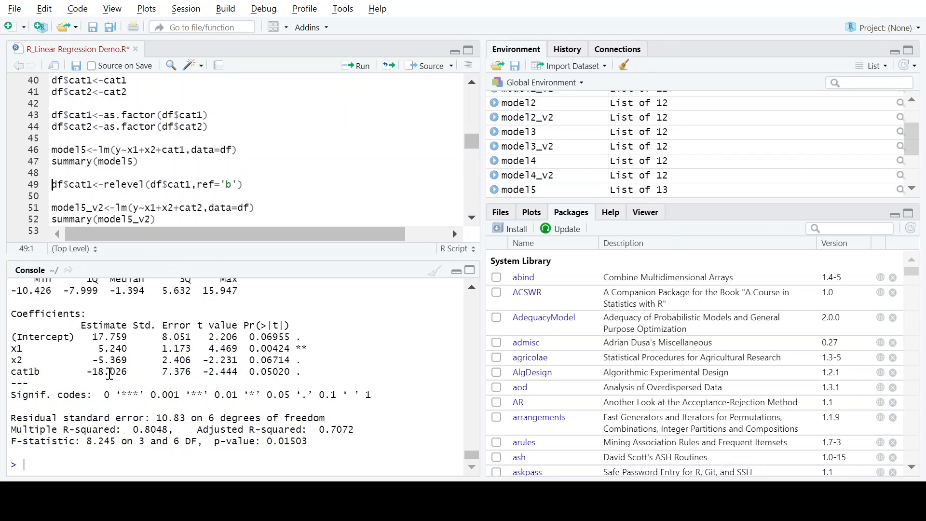
Step: Switch to PowerPoint and set the x3 condition on slide 8 to cat1 = a
key("alt+Tab")
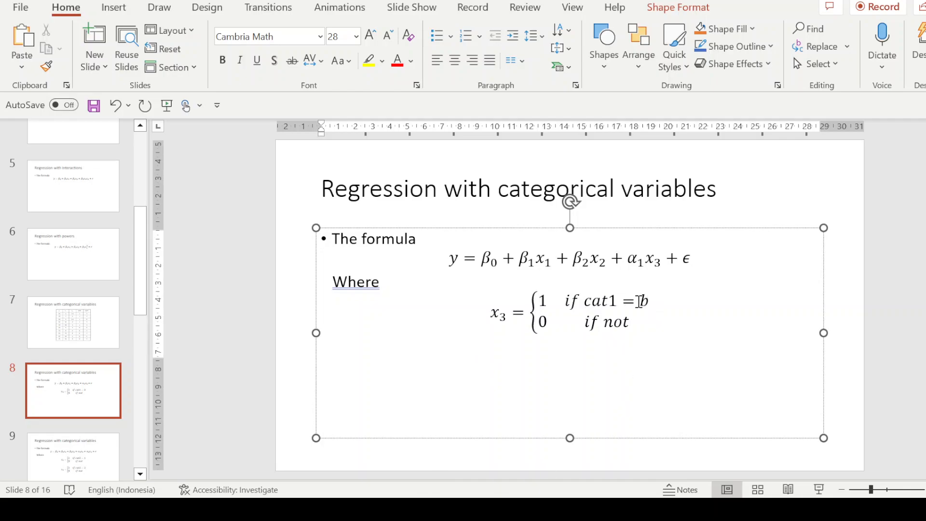
left_click(708, 289)
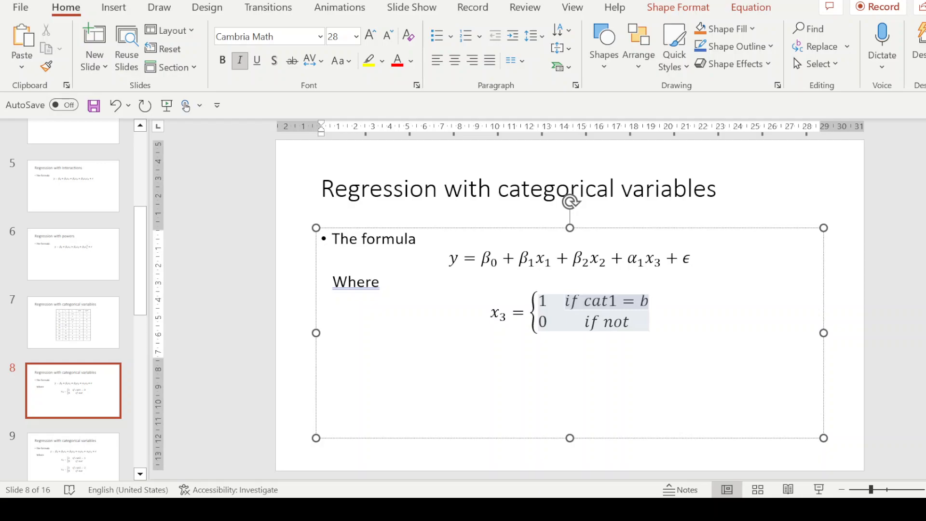
key("BackSpace")
type("a")
left_click(707, 330)
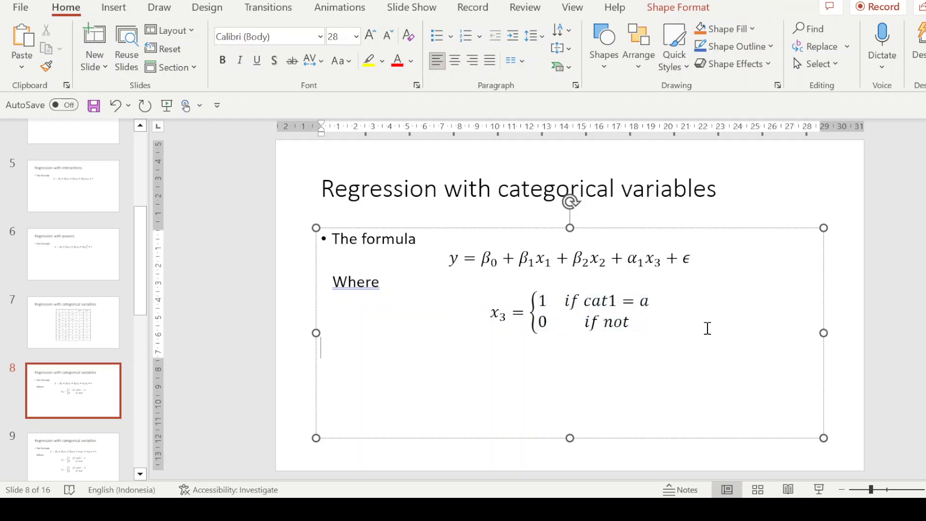
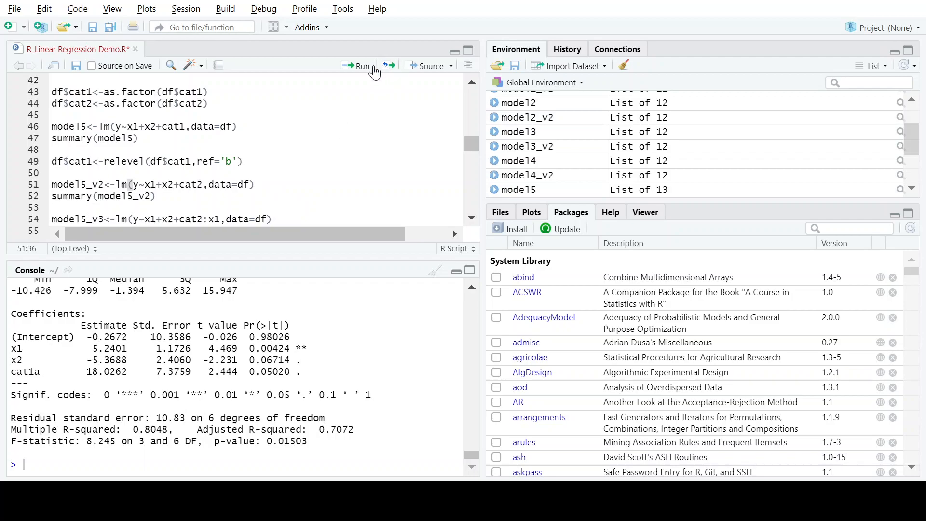
Step: In RStudio, run the lines that fit model5_v2 with lm(y~x1+x2+cat2,data=df) and print its summary
left_click(369, 68)
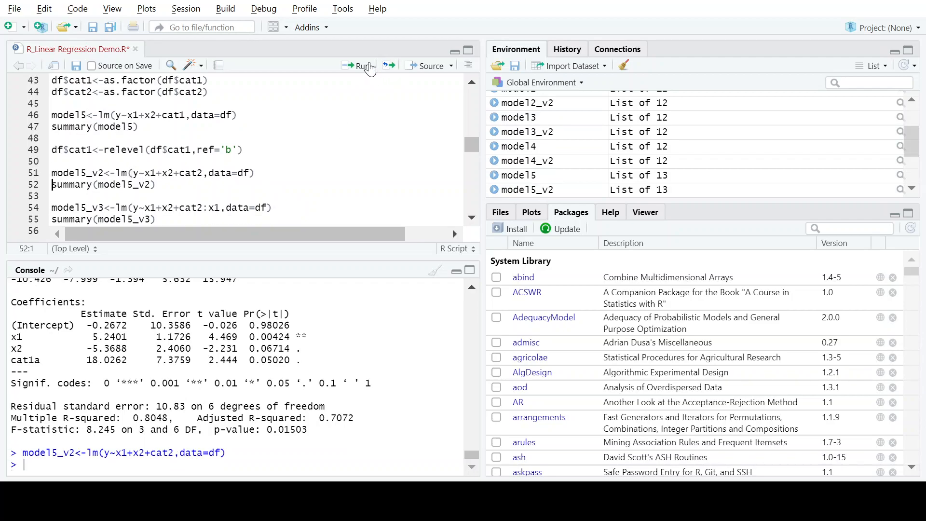
left_click(369, 67)
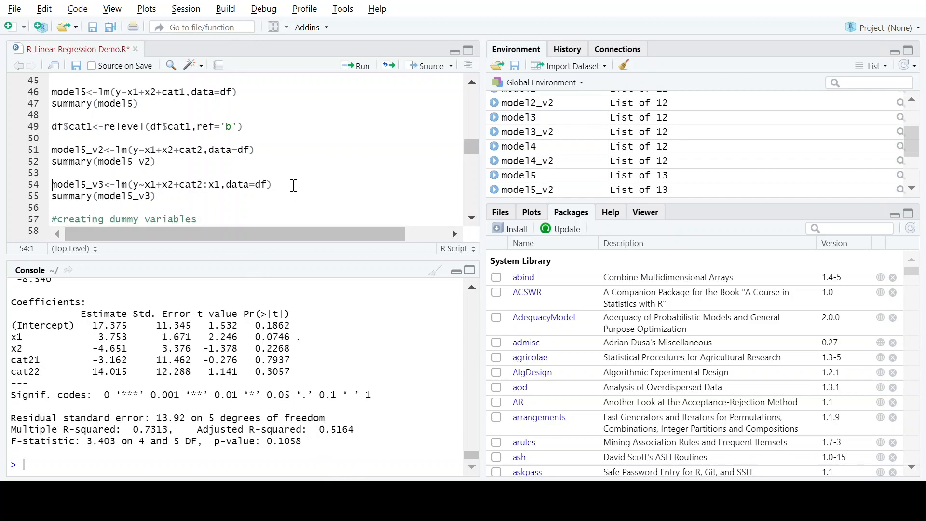
Step: Switch to PowerPoint and show slide 10, the next Regression with categorical variables formula
left_click(290, 173)
left_click(283, 186)
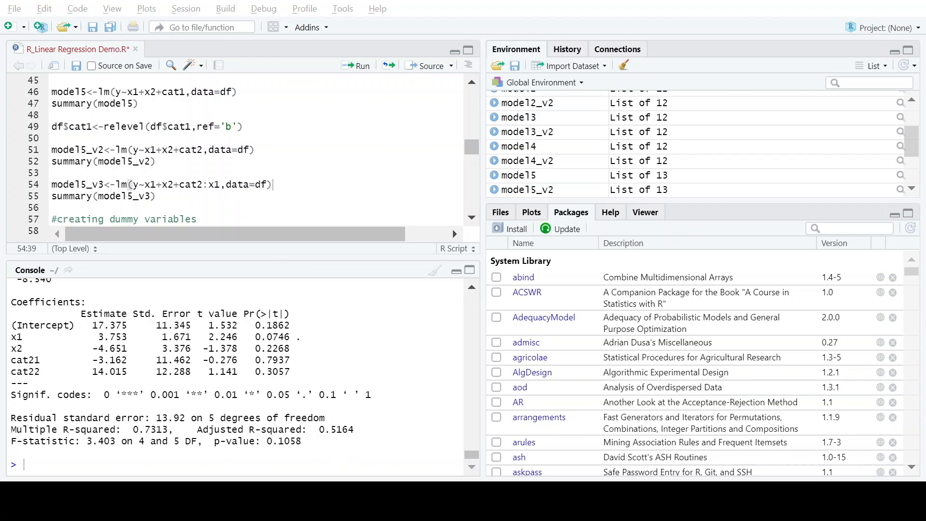
key("alt+Tab")
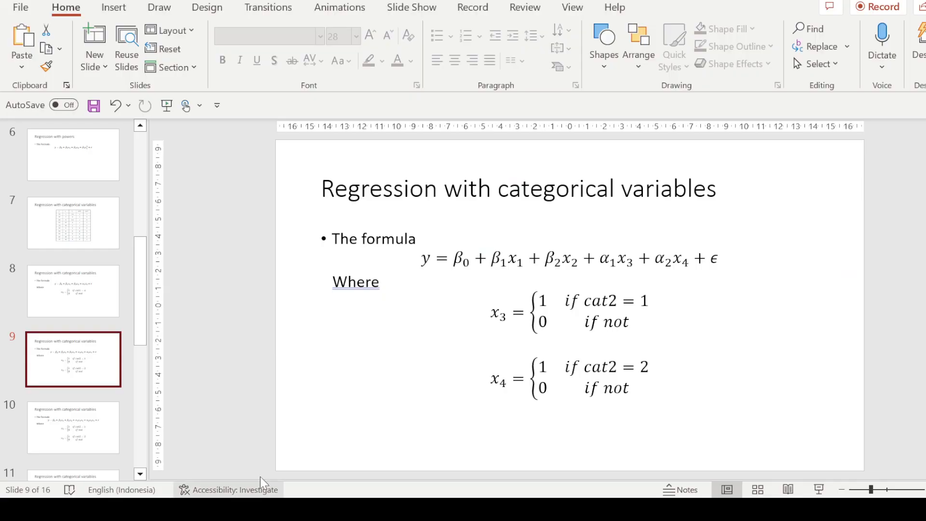
scroll(80, 350, "down", 1)
left_click(76, 359)
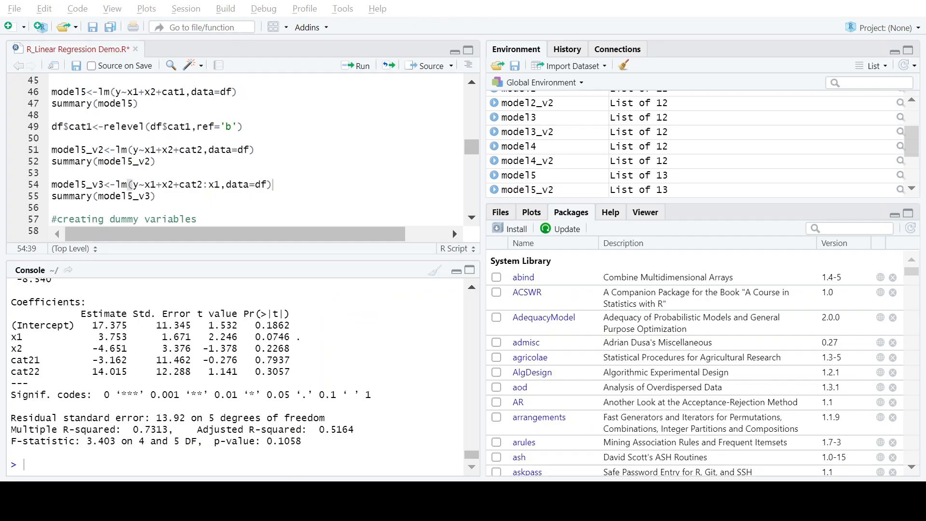
Step: Return to RStudio and run the lines that fit model5_v3 with lm(y~x1+x2+cat2:x1,data=df) and print its summary
left_click(266, 328)
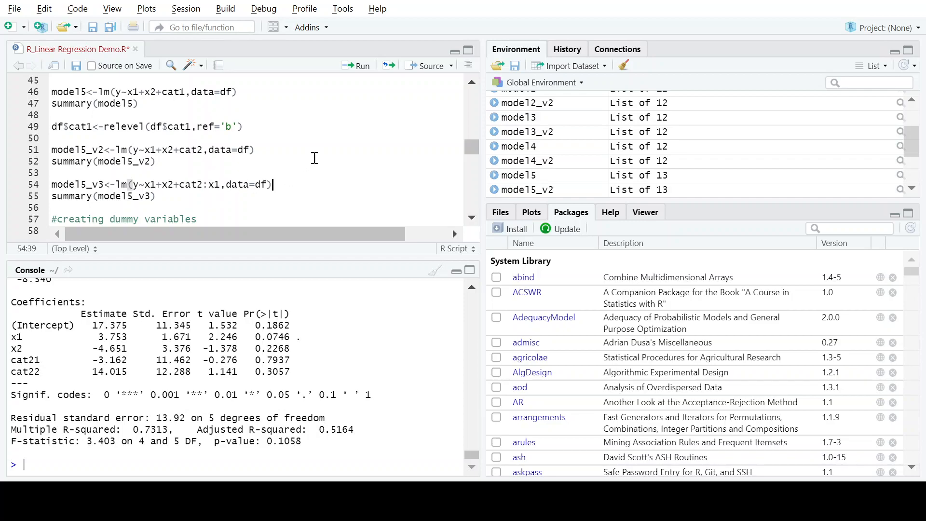
left_click(361, 68)
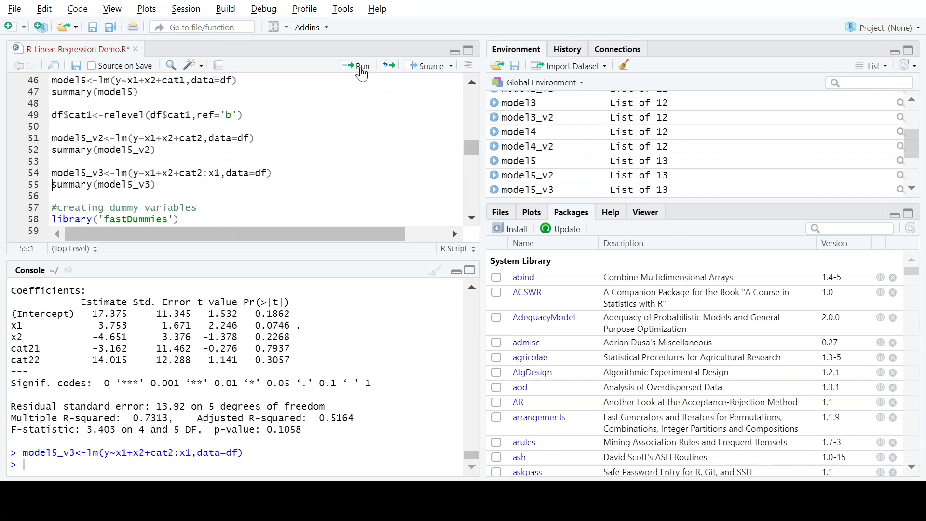
left_click(361, 69)
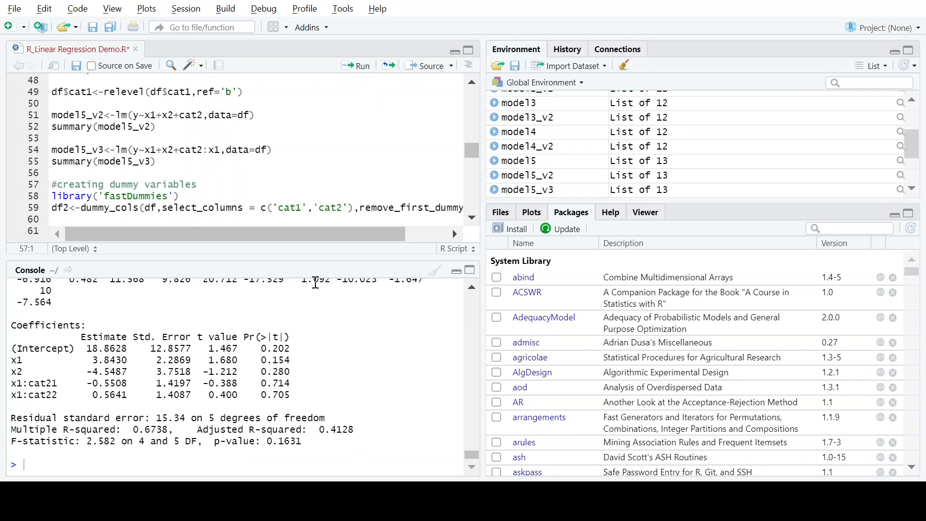
scroll(343, 183, "up", 3)
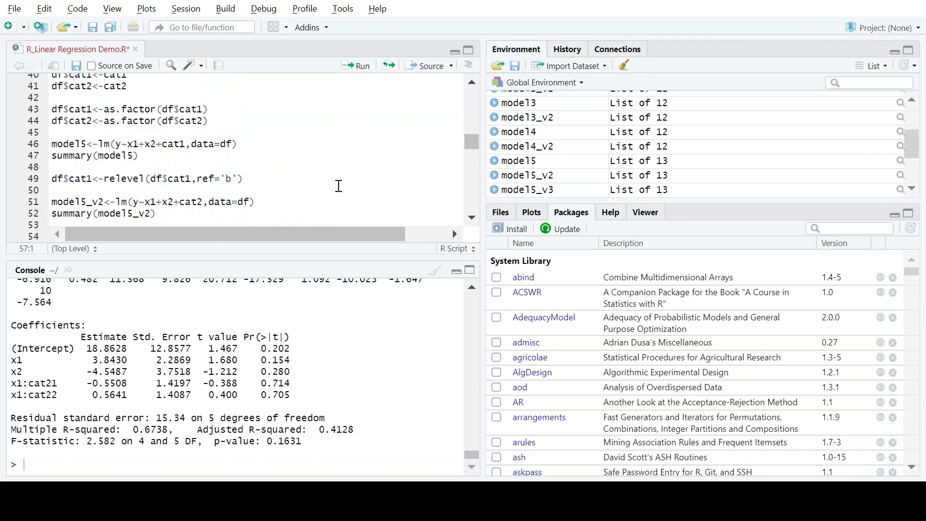
Step: Run the creating dummy variables section's line that loads the fastDummies library
scroll(338, 186, "down", 3)
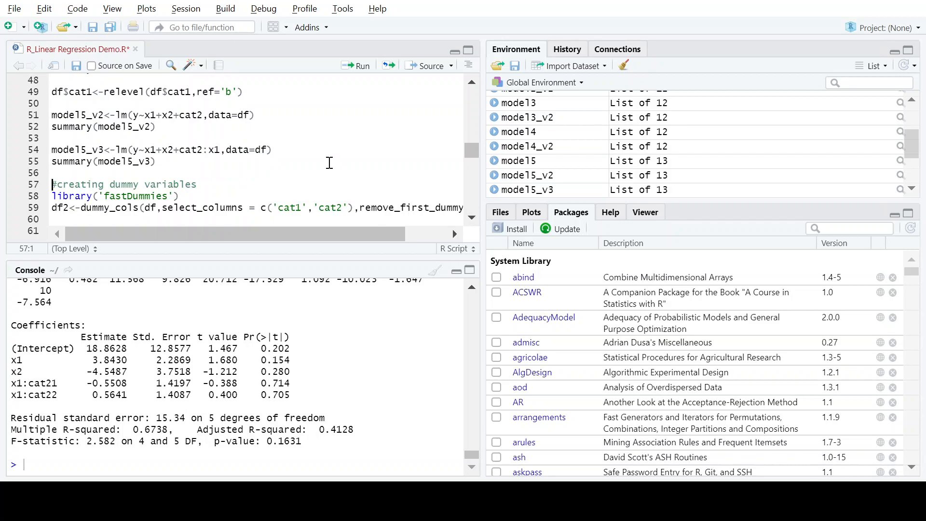
scroll(332, 166, "down", 3)
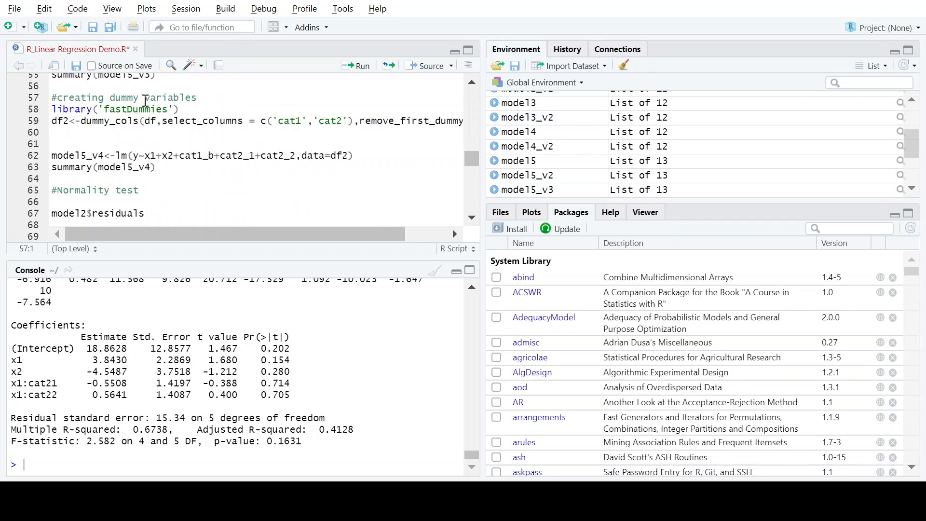
scroll(263, 137, "up", 3)
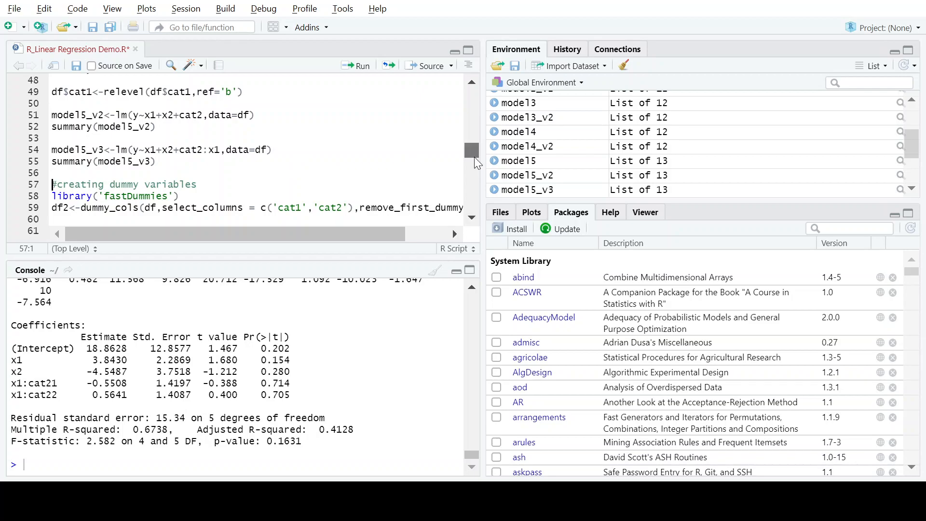
scroll(474, 157, "down", 2)
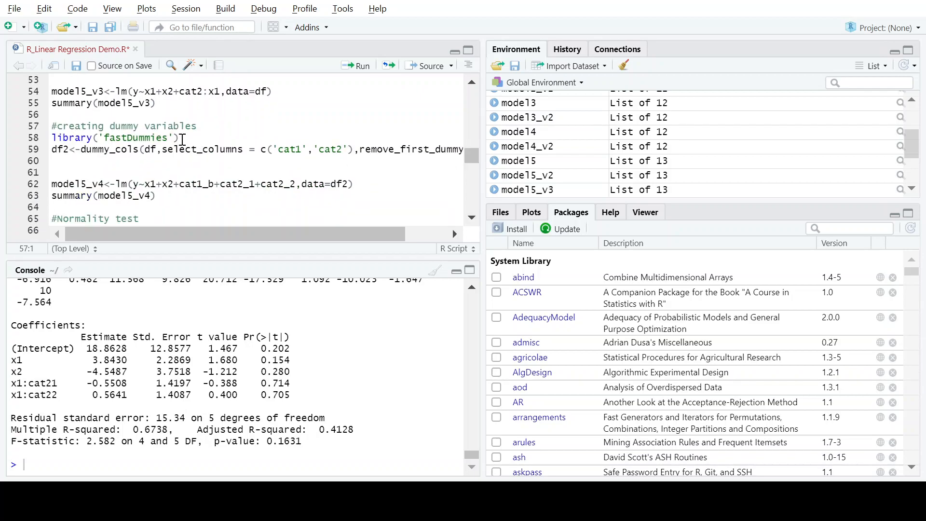
left_click(183, 139)
left_click(359, 65)
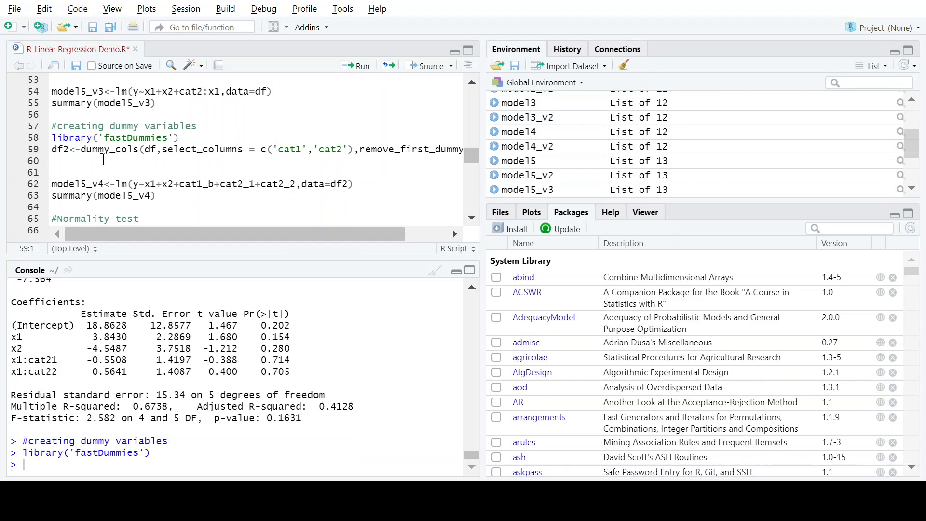
Step: Open the package installer, choose fastDummies from the CRAN repository, and cancel without installing it
left_click(361, 504)
left_click(516, 232)
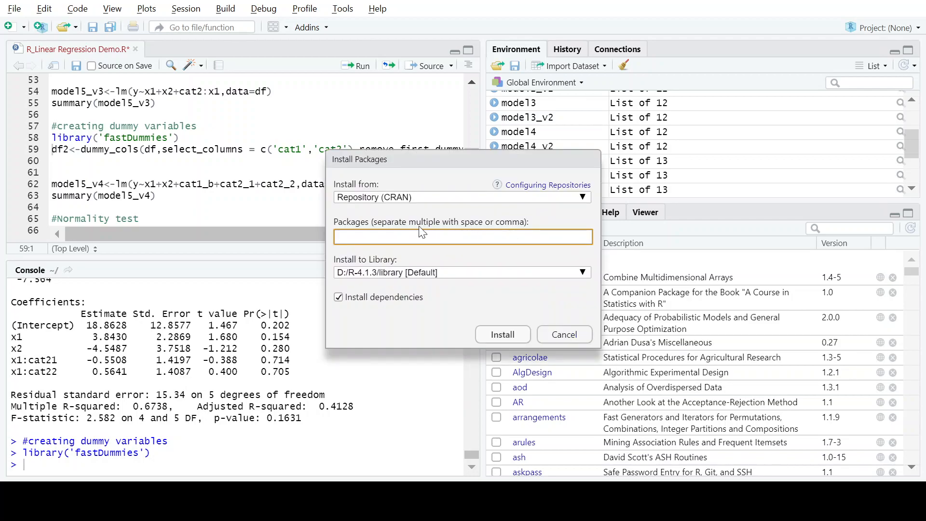
type("fastDu")
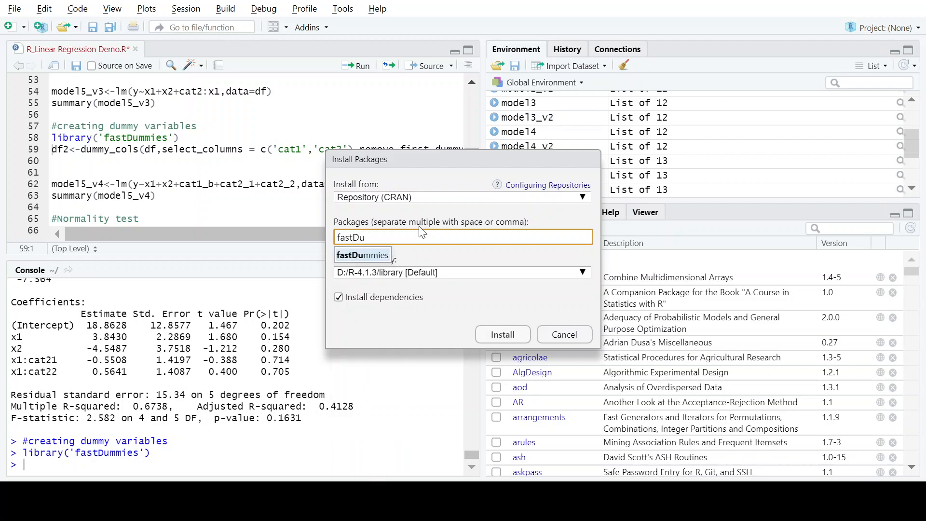
left_click(374, 255)
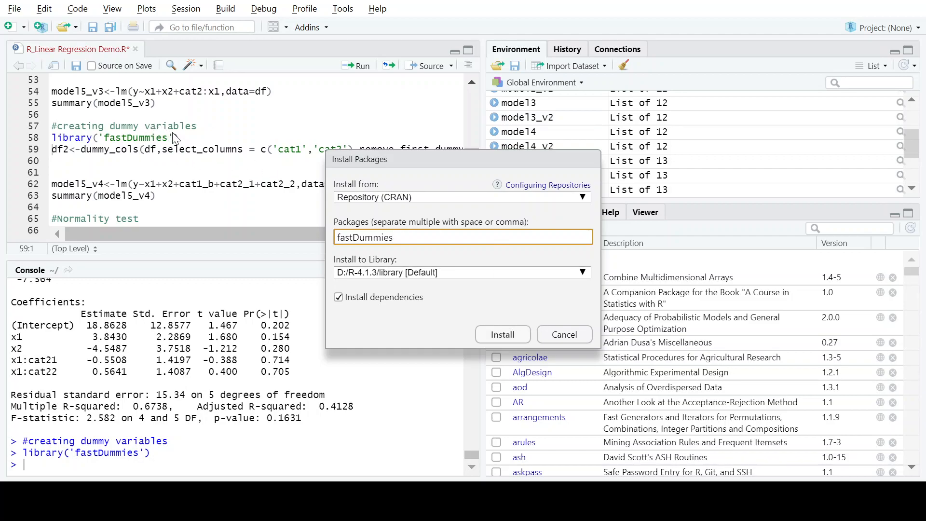
left_click(563, 332)
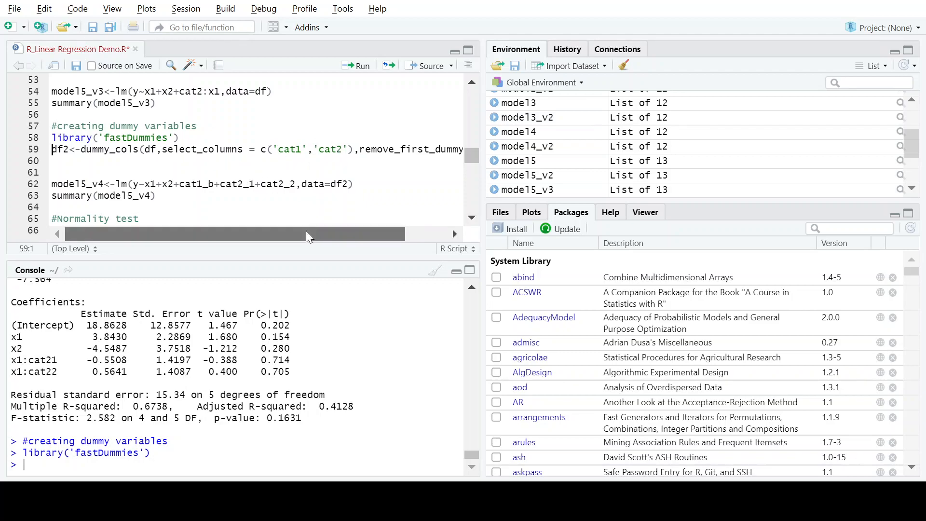
Step: Run the line that creates df2 with dummy_cols from cat1 and cat2 of df, with remove_first_dummy = TRUE
left_click_drag(306, 234, 361, 227)
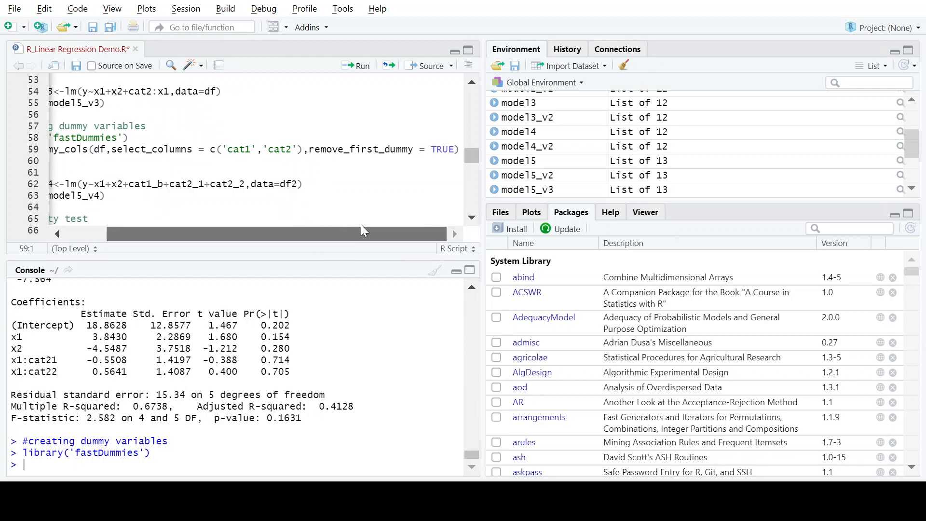
left_click(458, 150)
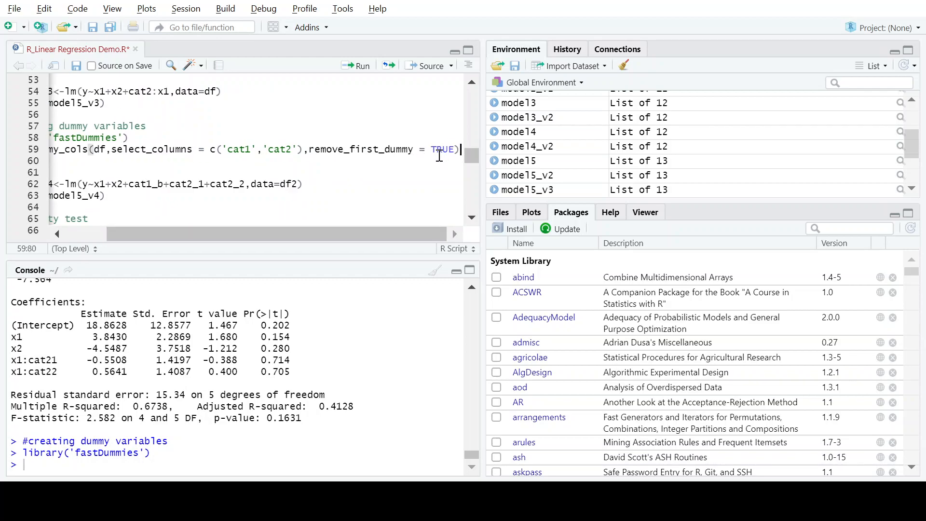
left_click(361, 69)
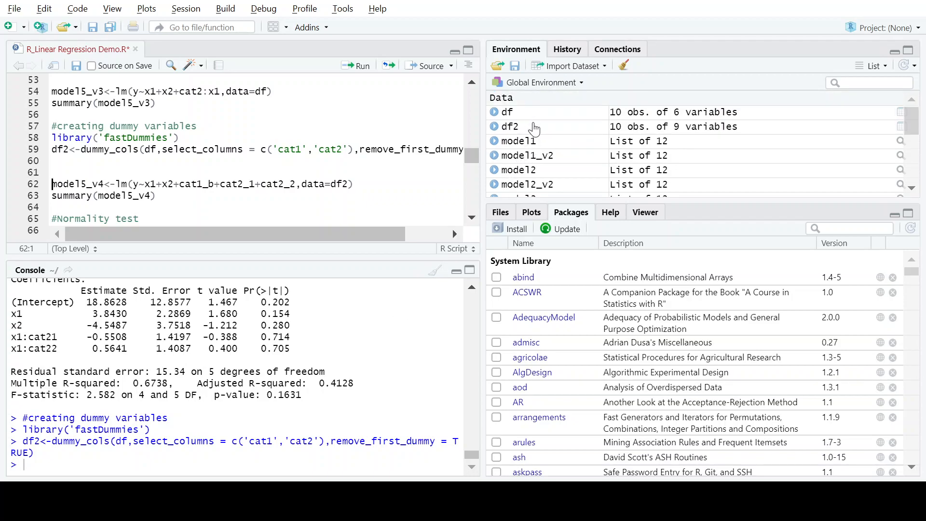
Step: View the df2 data frame with its dummy columns, and return to the R_Linear Regression Demo.R script
left_click(533, 127)
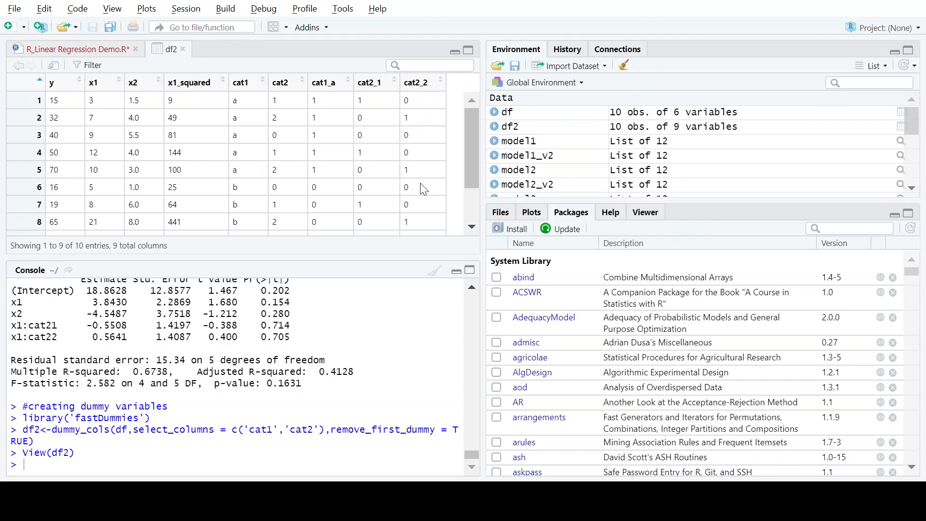
scroll(414, 213, "down", 2)
scroll(401, 210, "up", 2)
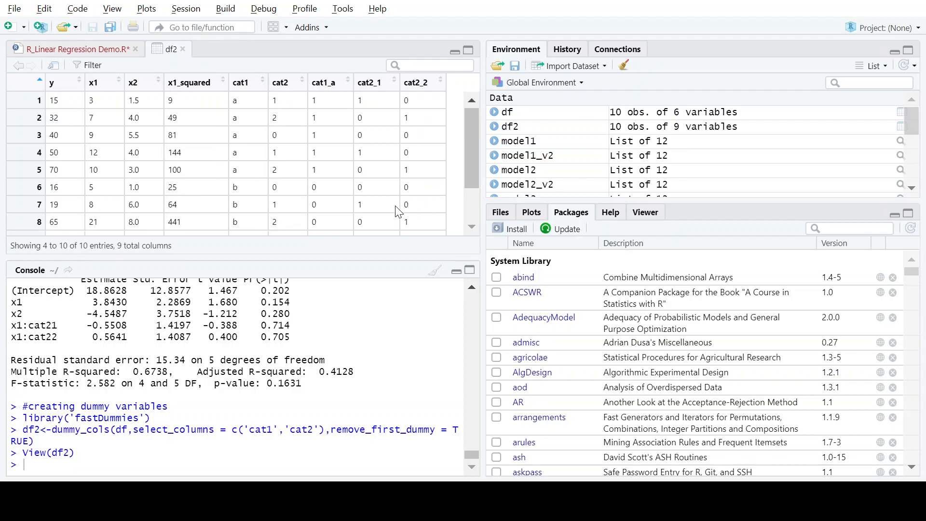
left_click(95, 53)
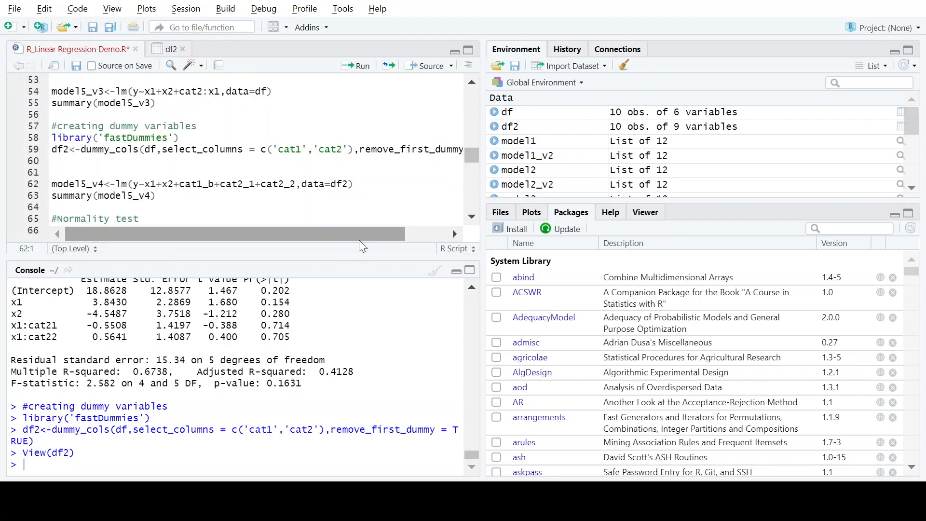
Step: Try to fit model5_v4 with lm(y~x1+x2+cat1_b+cat2_1+cat2_2,data=df2) and print its summary
left_click_drag(362, 234, 386, 231)
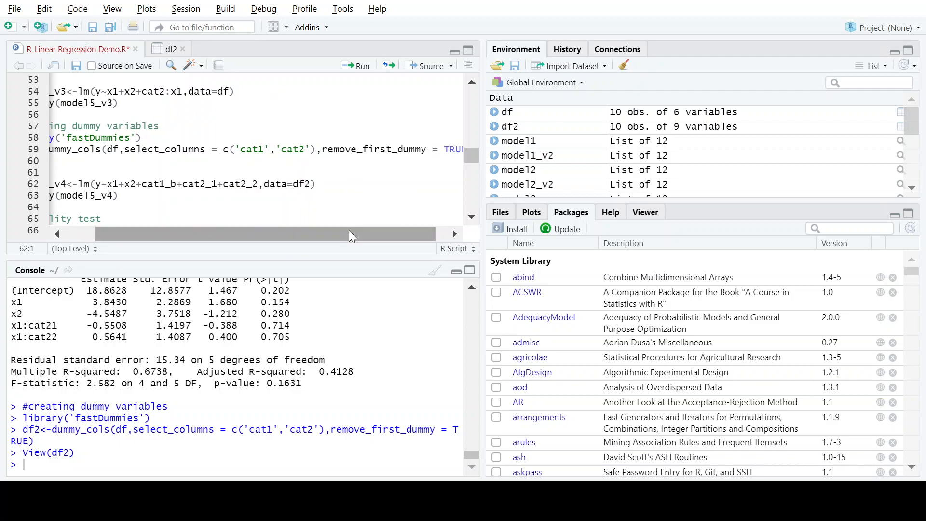
left_click_drag(349, 233, 235, 235)
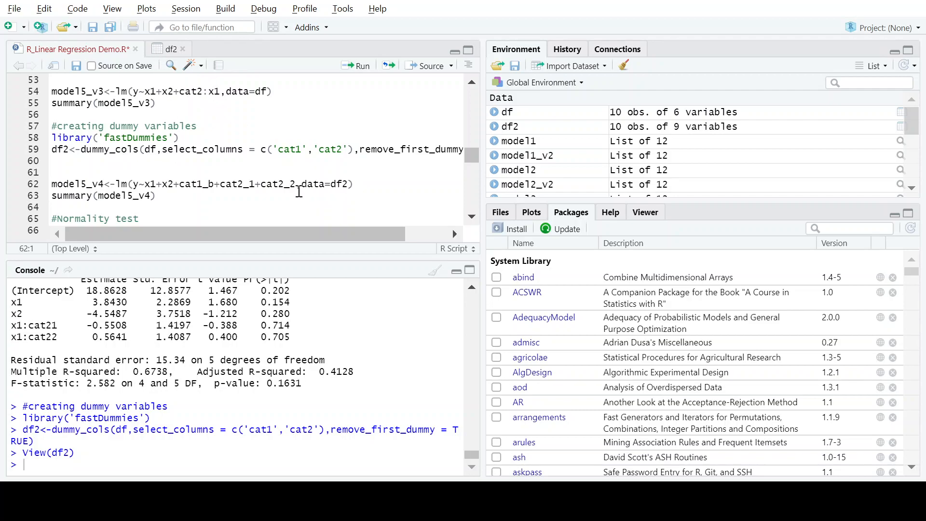
left_click(364, 185)
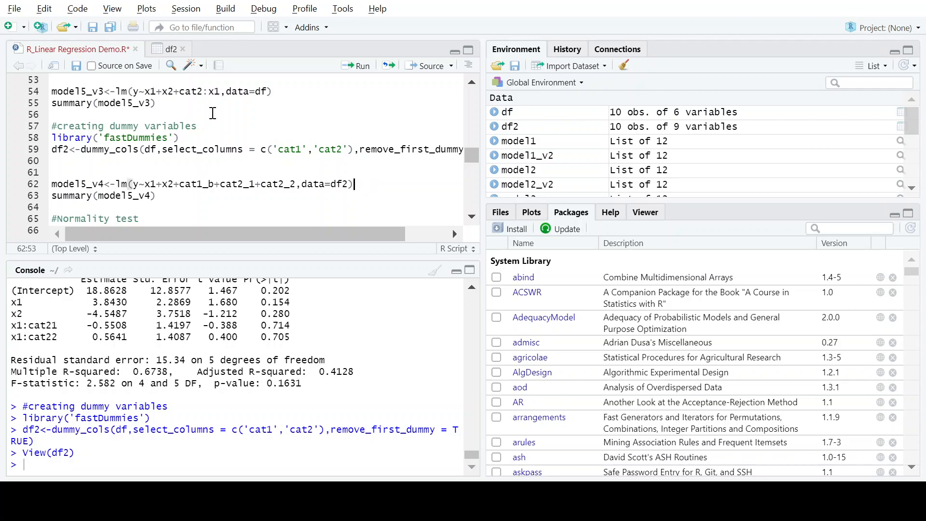
left_click(358, 66)
left_click(357, 70)
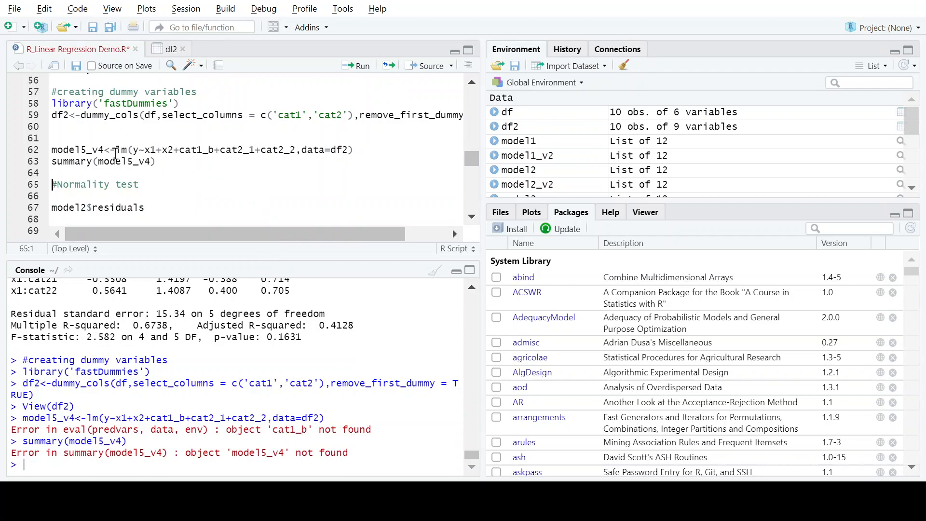
left_click(348, 150)
left_click(362, 72)
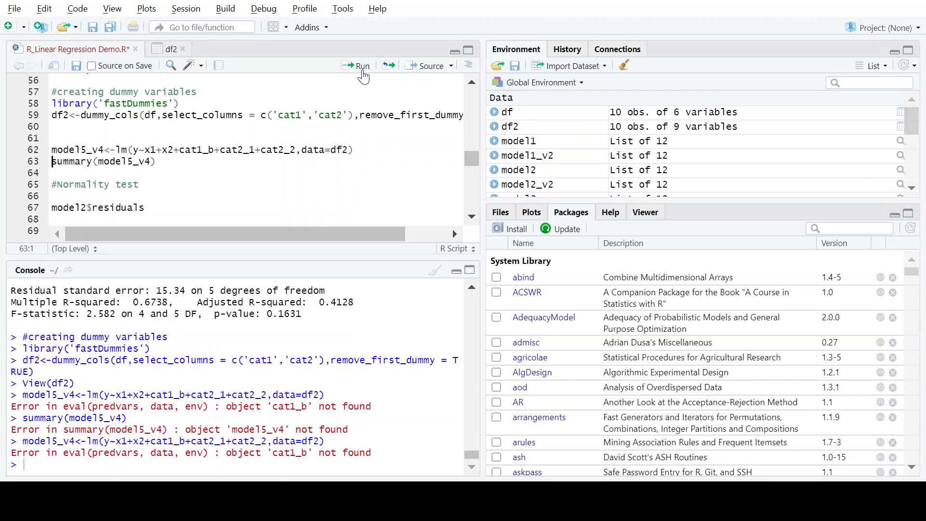
Step: Replace cat1_b with cat1_a in the model5_v4 formula, and run the lines that fit it and print its summary
left_click(216, 149)
key("BackSpace")
type("a")
left_click(362, 68)
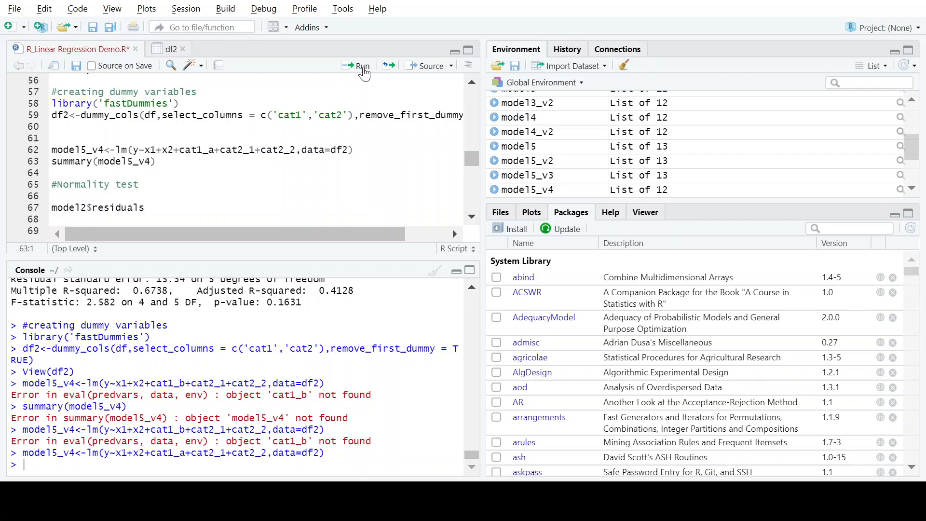
left_click(363, 67)
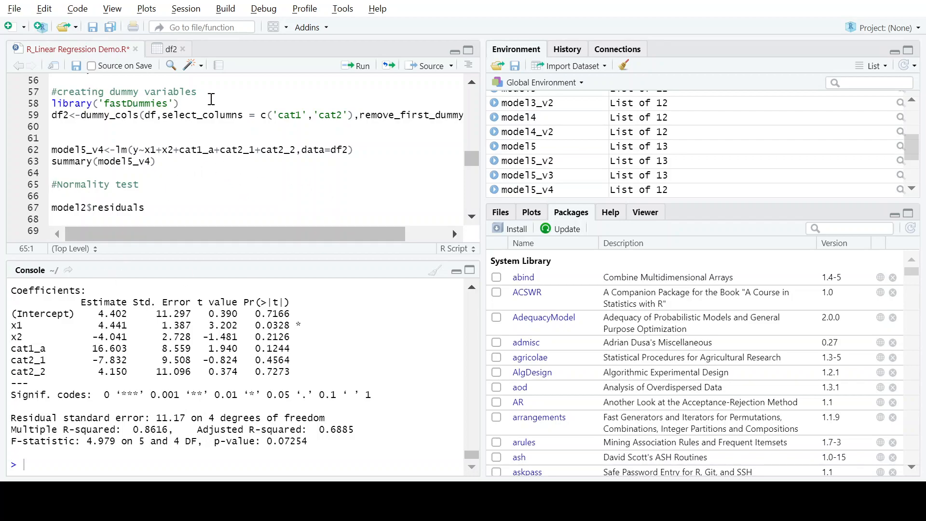
scroll(286, 176, "up", 5)
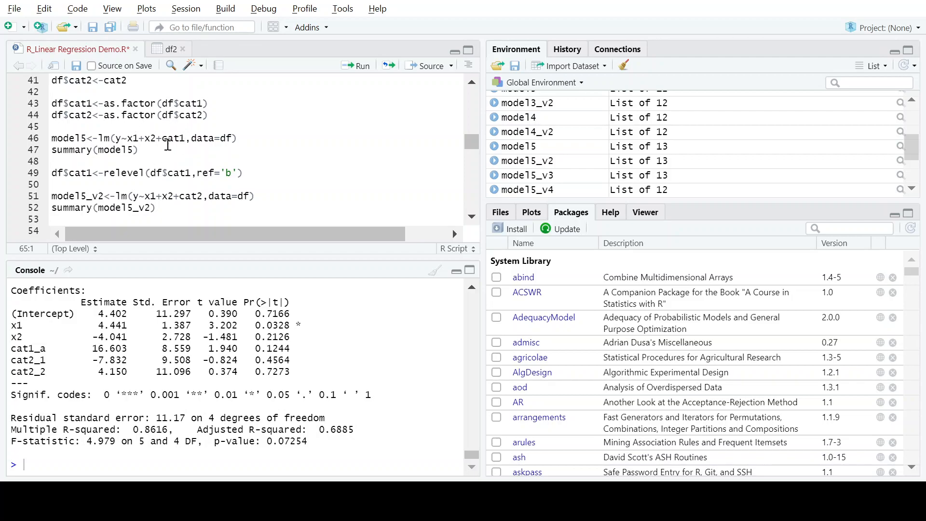
scroll(233, 153, "down", 5)
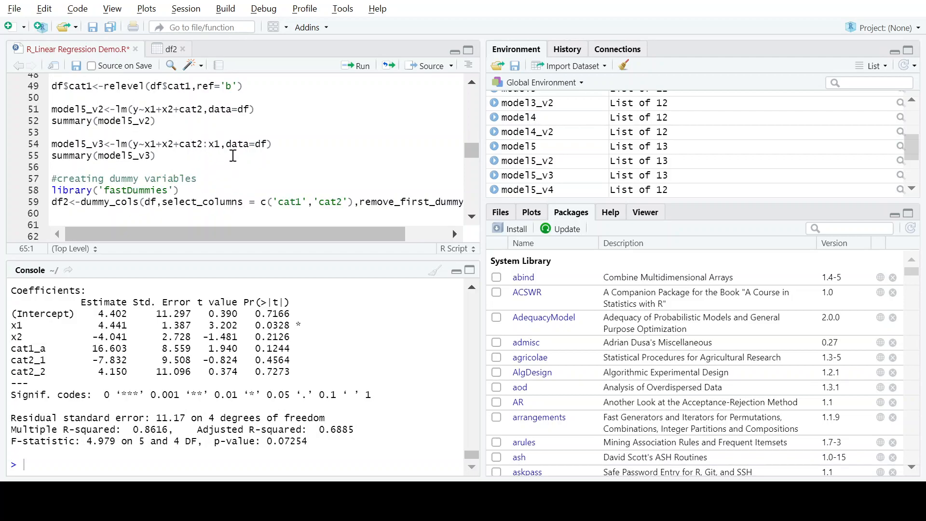
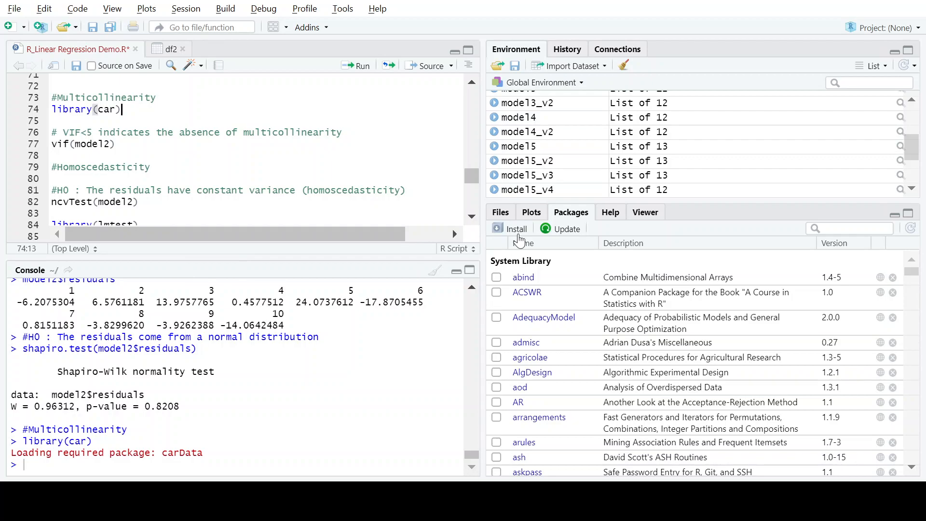
Step: Open the package installer, enter car as the package from CRAN, and cancel without installing it
left_click(515, 230)
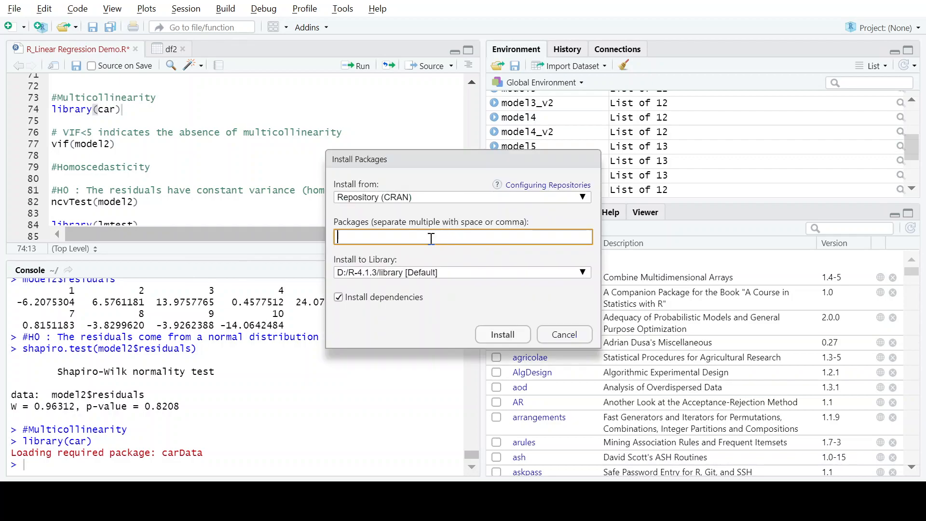
type("car")
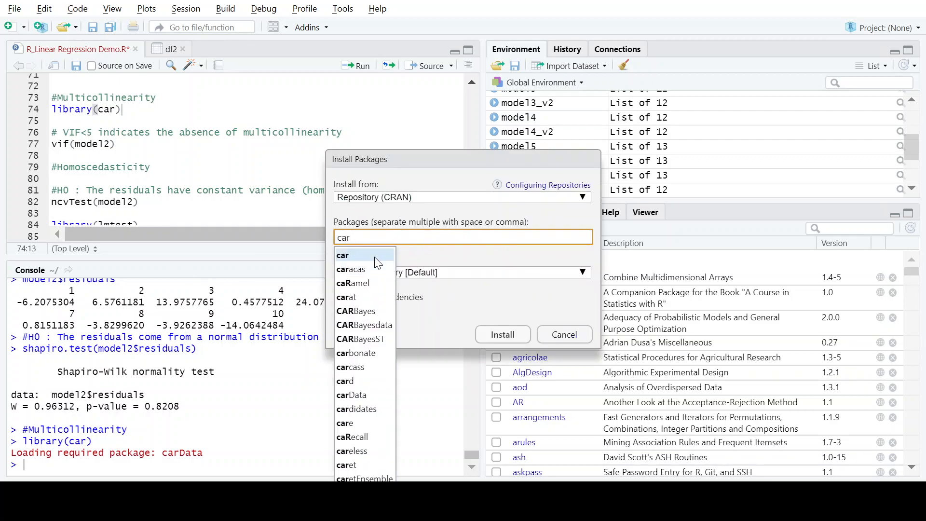
left_click(563, 334)
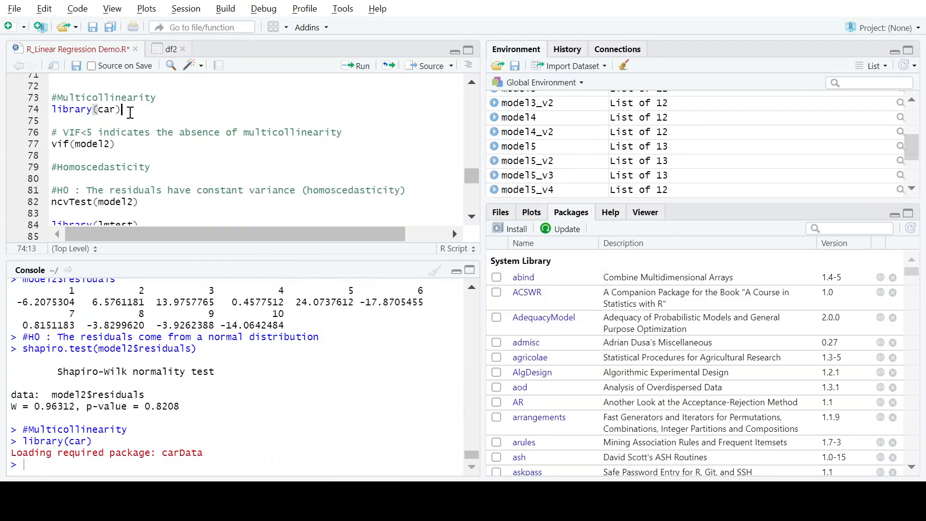
Step: Run vif(model2) to check model2 for multicollinearity
left_click(126, 145)
left_click(360, 72)
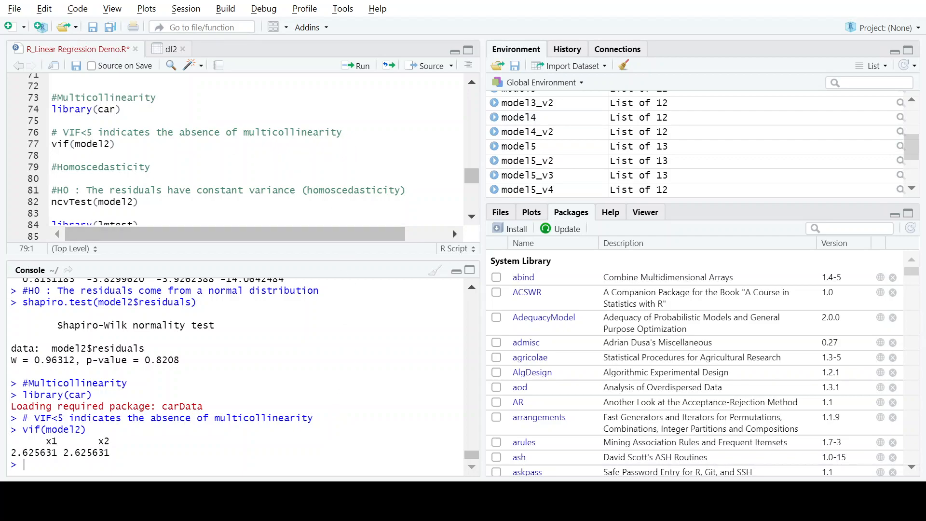
Step: Switch to PowerPoint to review the Multicollinearity Assumption on slide 13, and show the Homoscedasticity hypotheses on slide 14
key("alt+Tab")
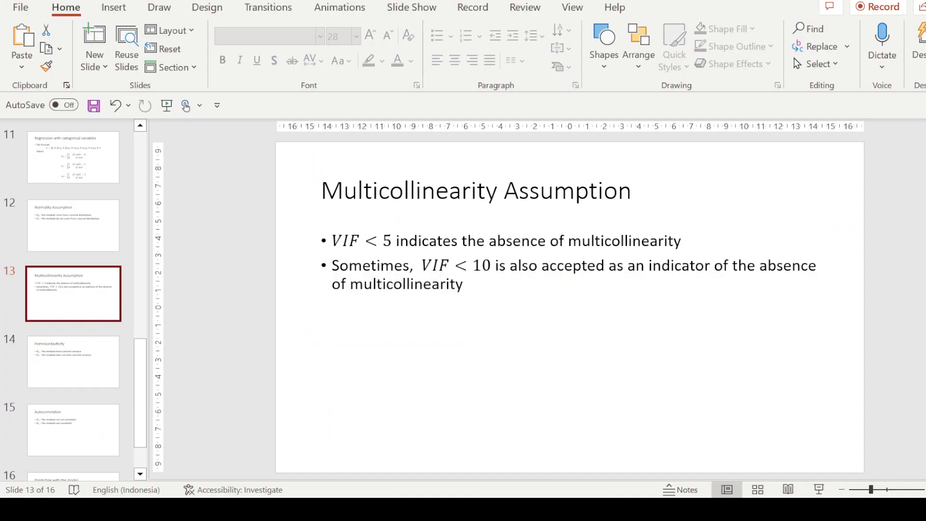
left_click(116, 374)
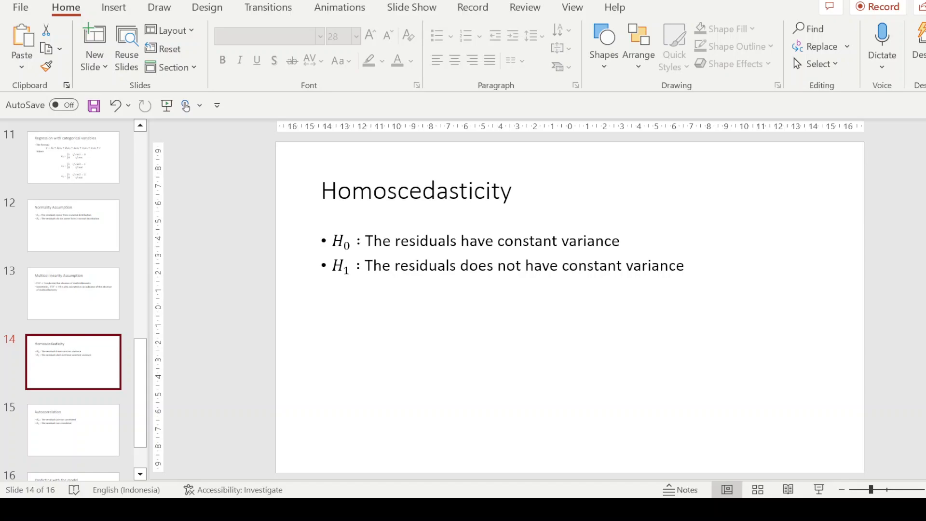
Step: Return to RStudio and run ncvTest(model2) to test the residuals for constant variance
key("alt+Tab")
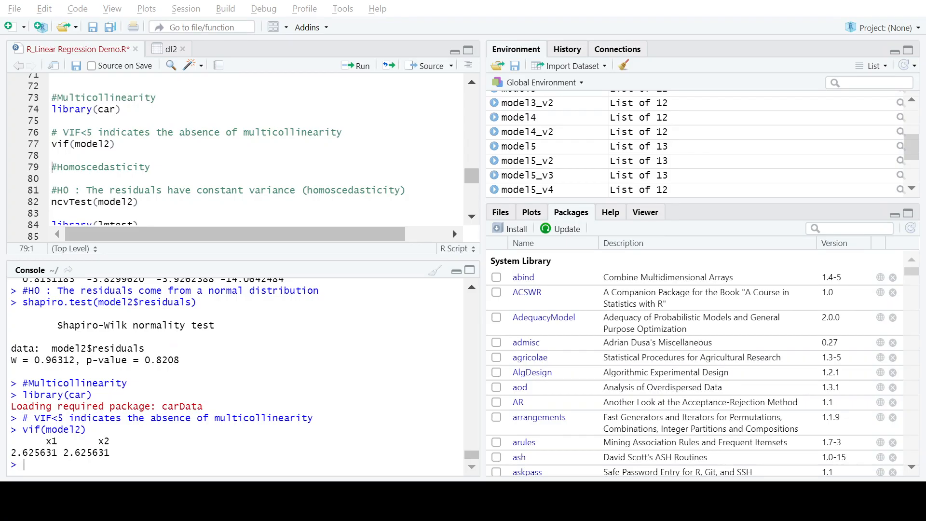
scroll(179, 195, "down", 3)
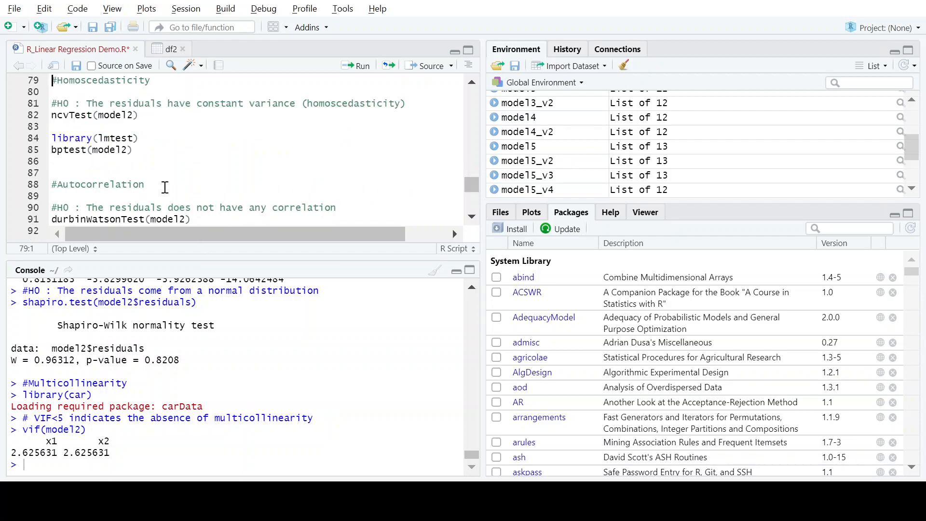
left_click(153, 117)
scroll(275, 121, "up", 3)
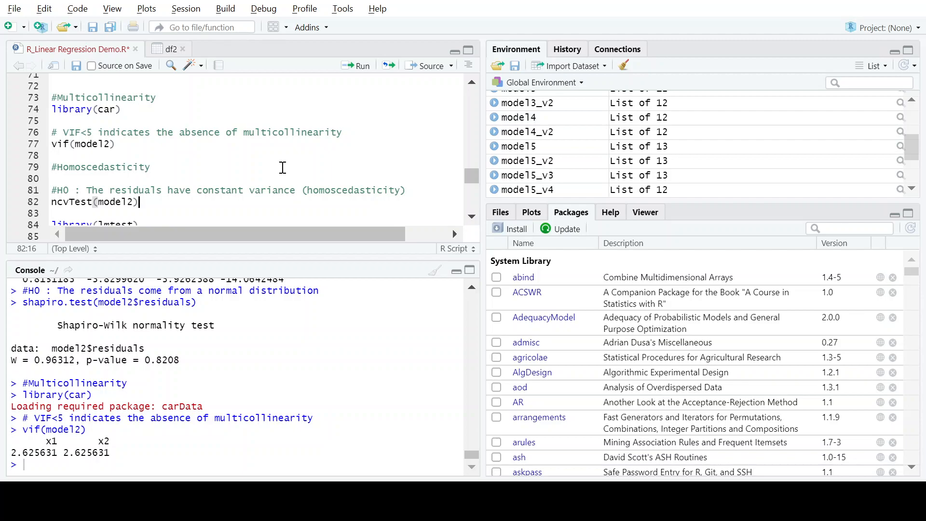
left_click(362, 66)
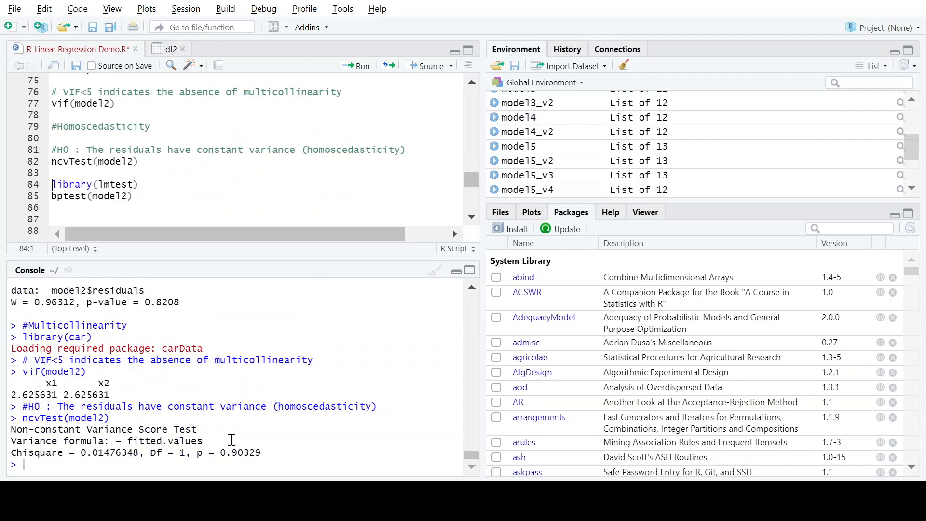
Step: Load the lmtest library and run bptest(model2) as a second test of the residuals' constant variance
left_click_drag(23, 440, 127, 443)
left_click(177, 452)
left_click(138, 182)
left_click(360, 67)
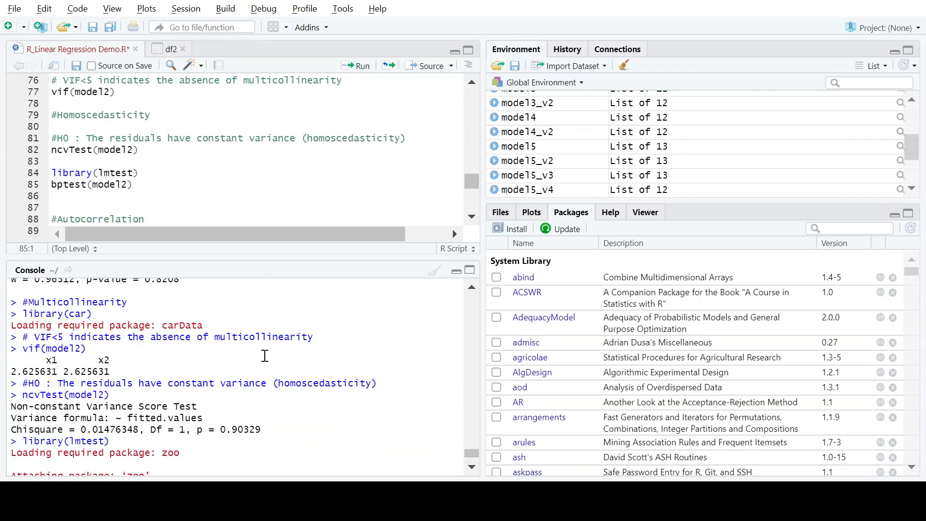
left_click(140, 183)
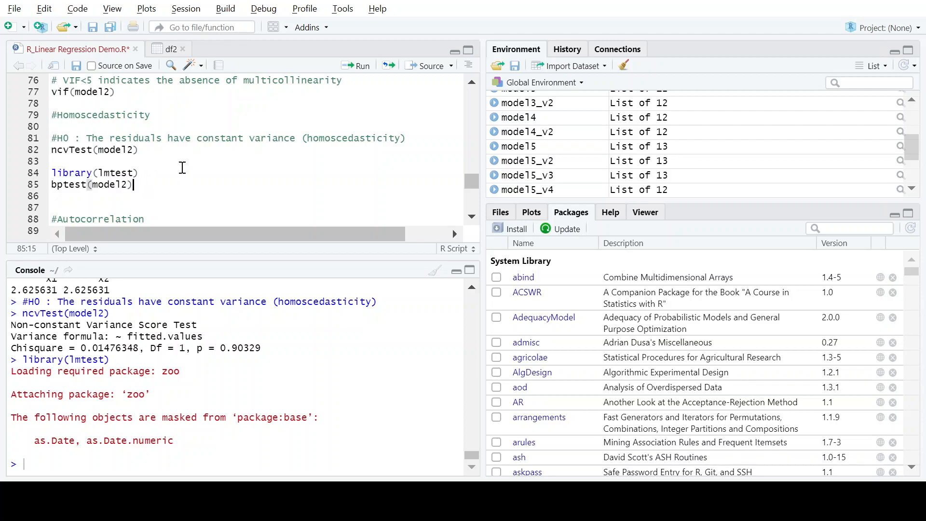
left_click(360, 67)
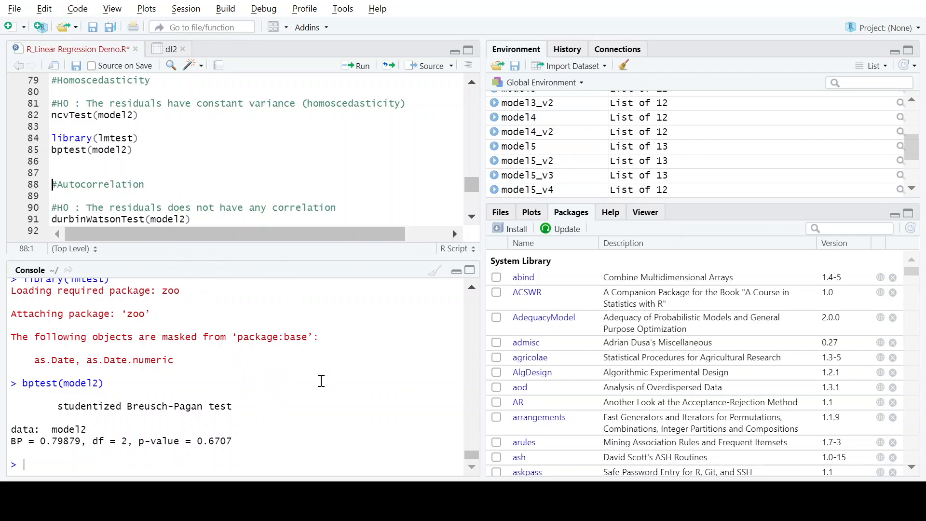
Step: Switch to PowerPoint and show the Autocorrelation hypotheses on slide 15
left_click(338, 502)
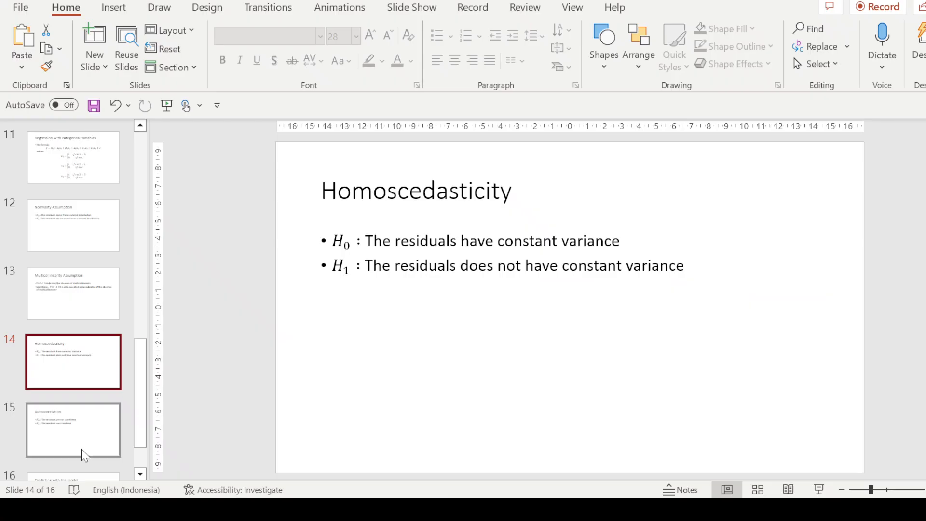
left_click(102, 436)
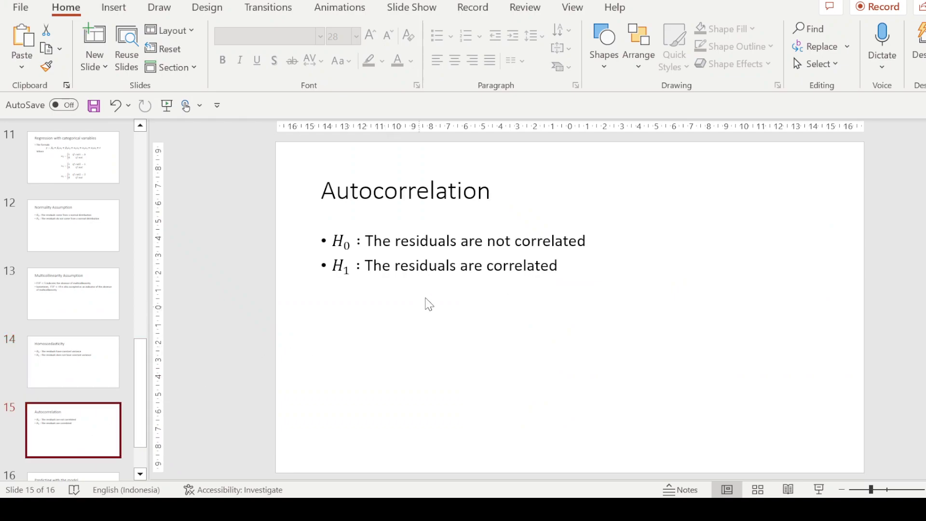
scroll(87, 332, "down", 1)
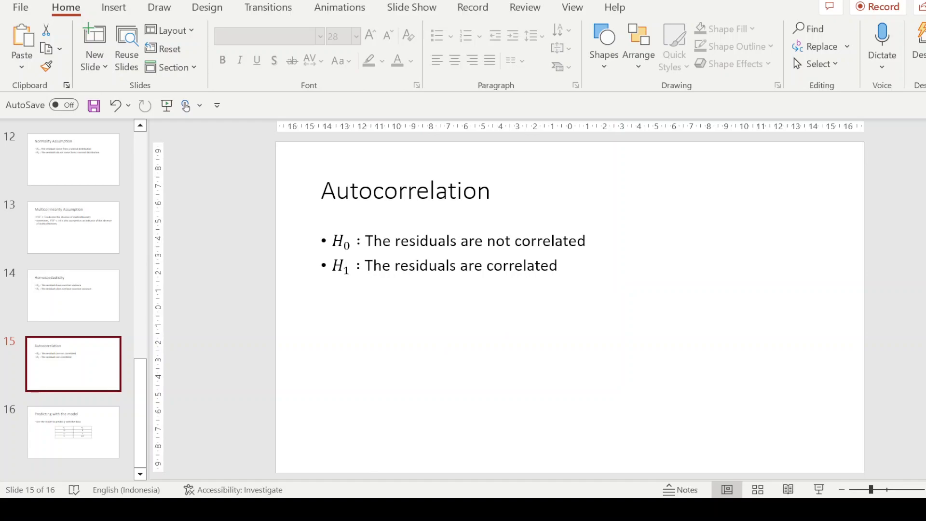
Step: Return to RStudio and run durbinWatsonTest(model2) to test the residuals for autocorrelation
key("alt+Tab")
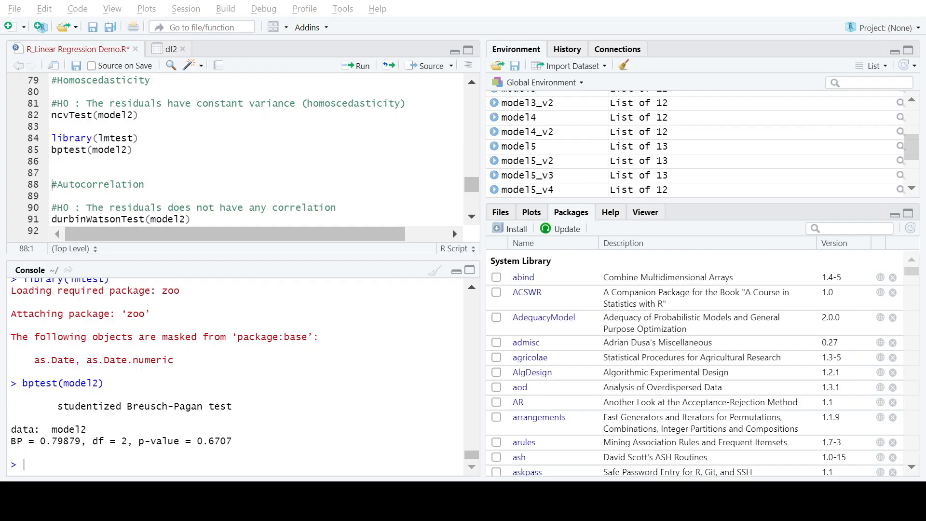
scroll(188, 186, "down", 2)
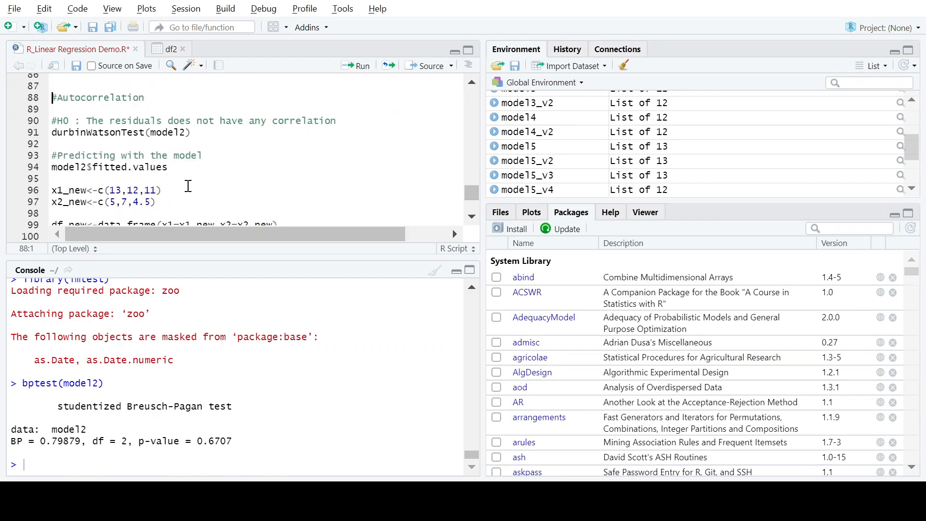
left_click(194, 133)
scroll(225, 147, "up", 5)
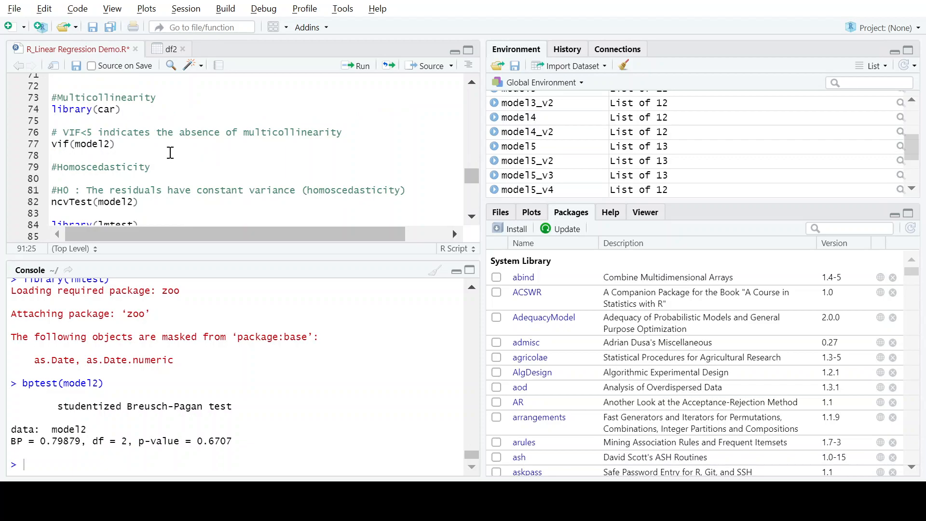
left_click(141, 109)
scroll(157, 112, "up", 3)
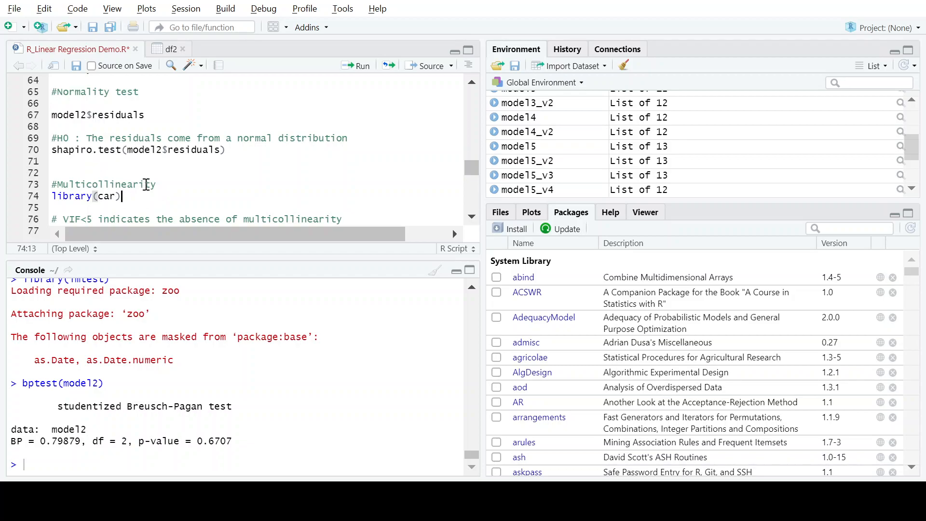
scroll(146, 185, "down", 5)
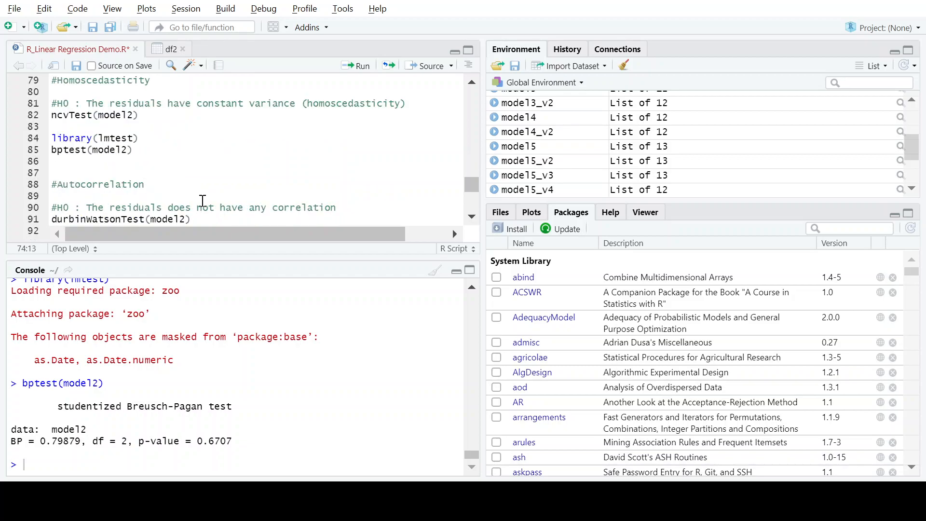
scroll(202, 200, "down", 3)
left_click(190, 131)
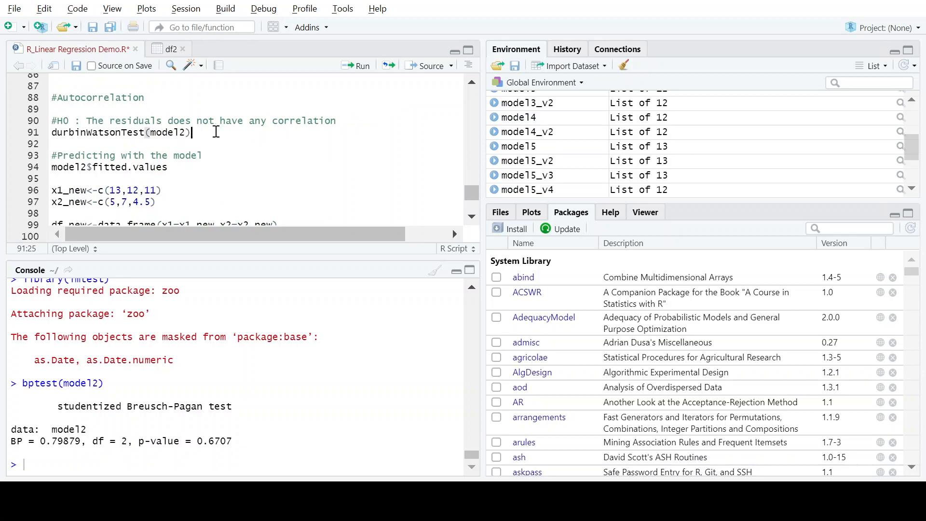
left_click(360, 68)
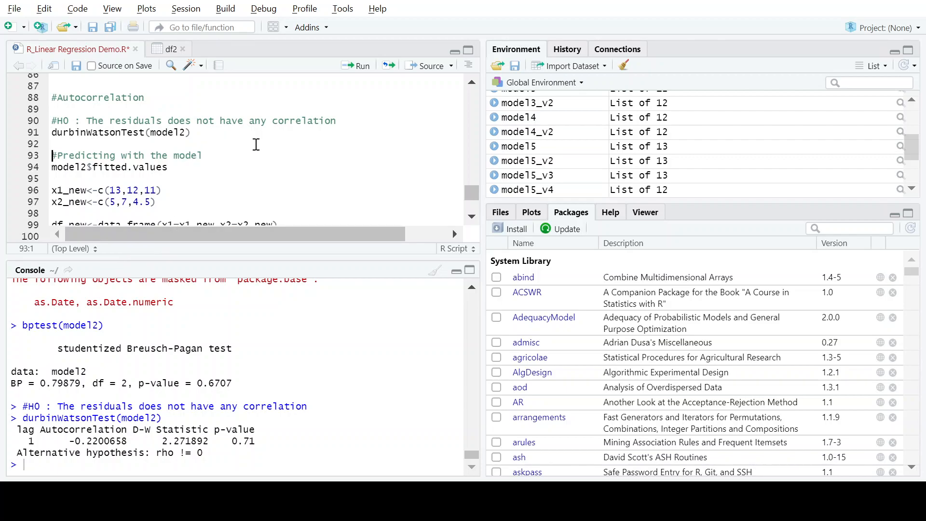
left_click(218, 132)
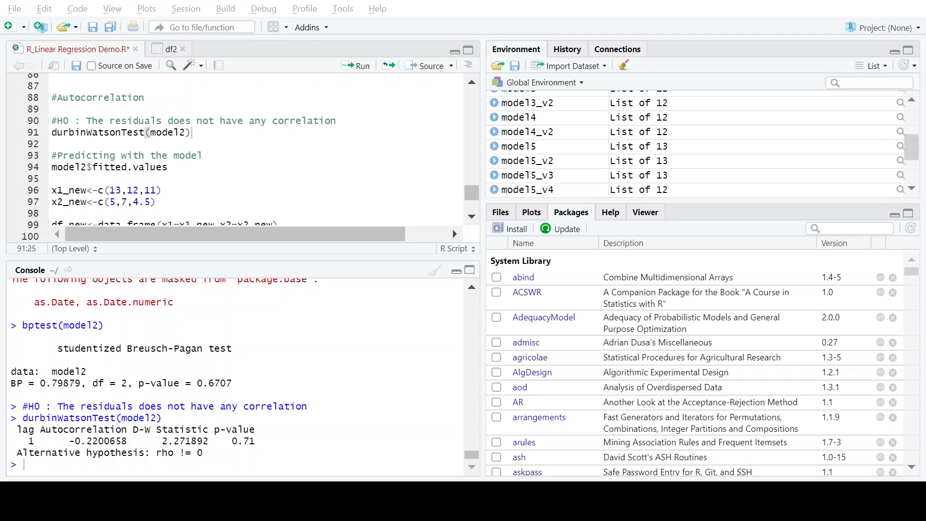
Step: Locate the model2$fitted.values line, and switch to PowerPoint to show the prediction task on slide 16
left_click(81, 167)
left_click(82, 167)
key("alt+Tab")
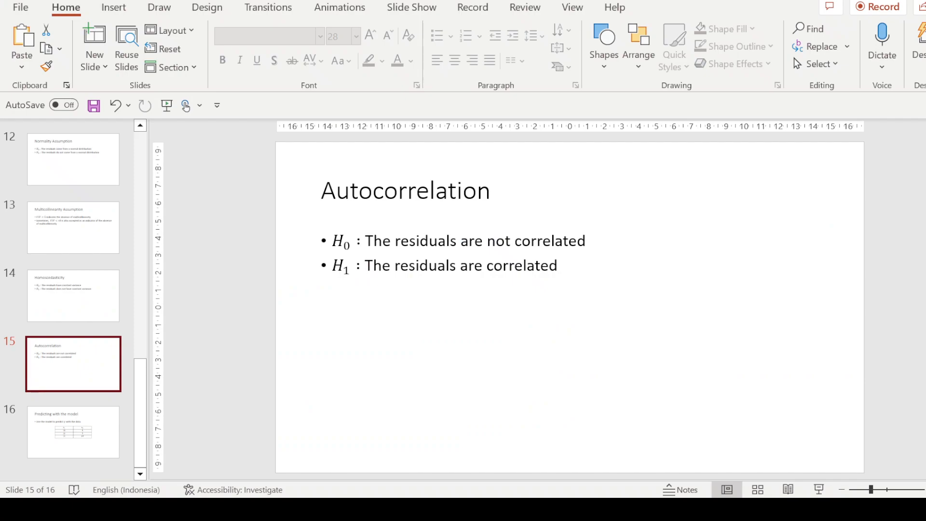
left_click(79, 416)
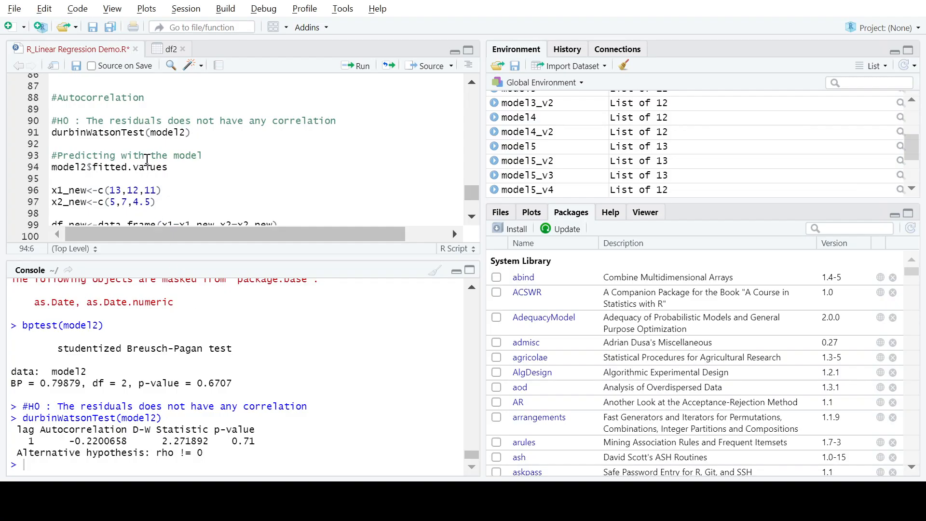
Step: In RStudio, create x1_new as c(13,12,11) and x2_new as c(5,7,4.5), and combine them as x1 and x2 in the data frame df_new
left_click(177, 179)
left_click(173, 192)
scroll(172, 191, "down", 3)
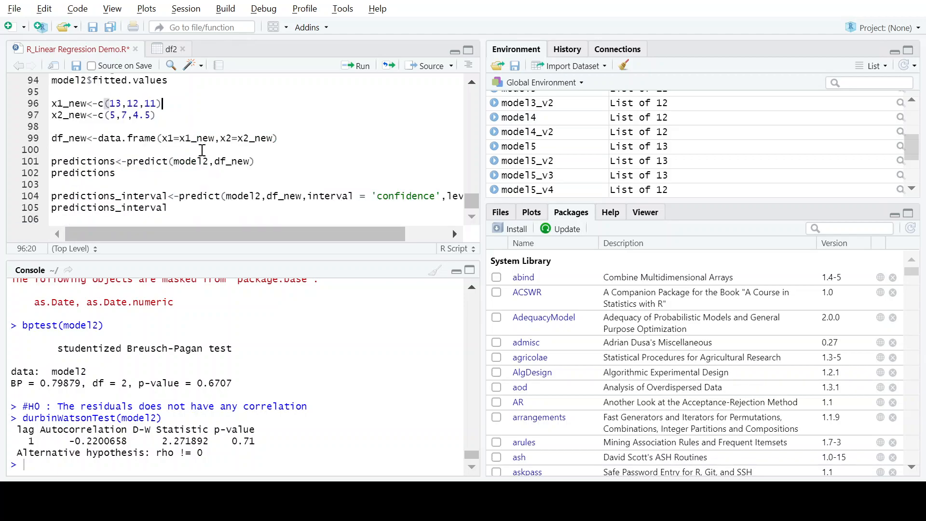
left_click(363, 68)
left_click(364, 69)
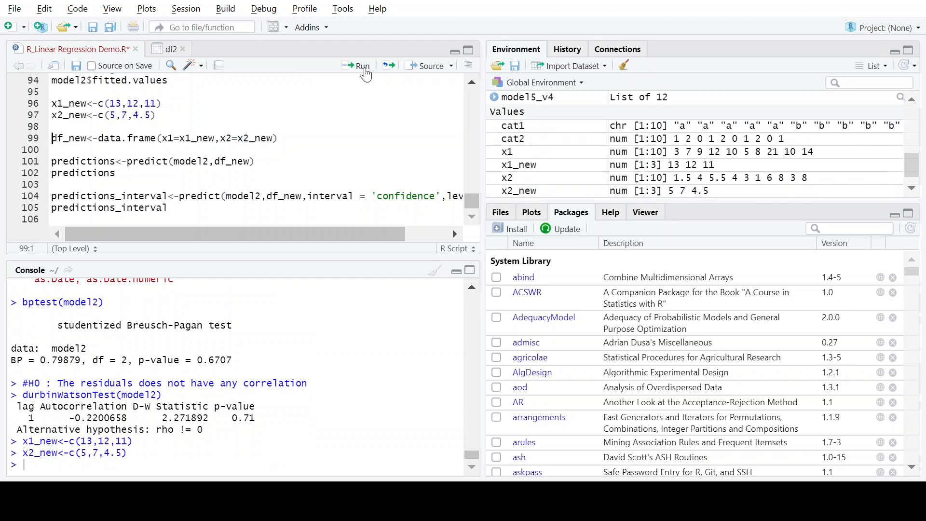
left_click(366, 73)
left_click(289, 138)
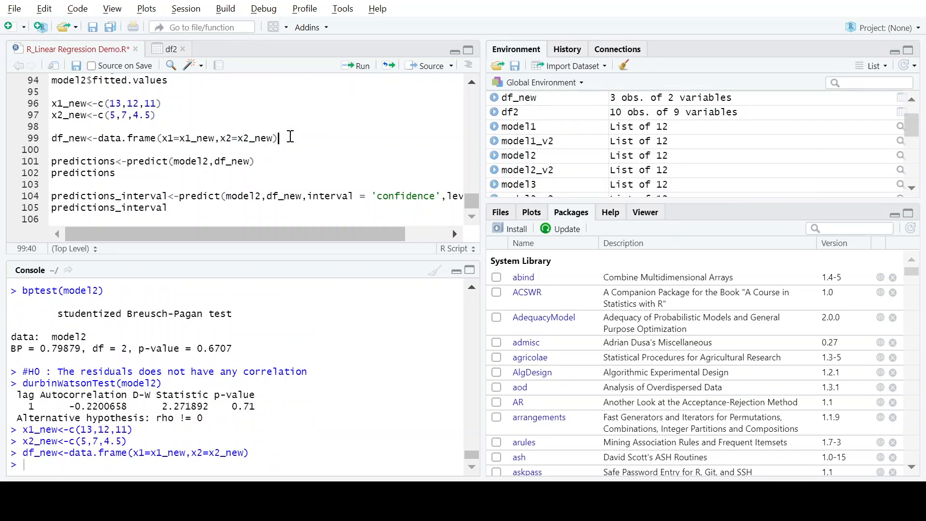
scroll(329, 152, "up", 3)
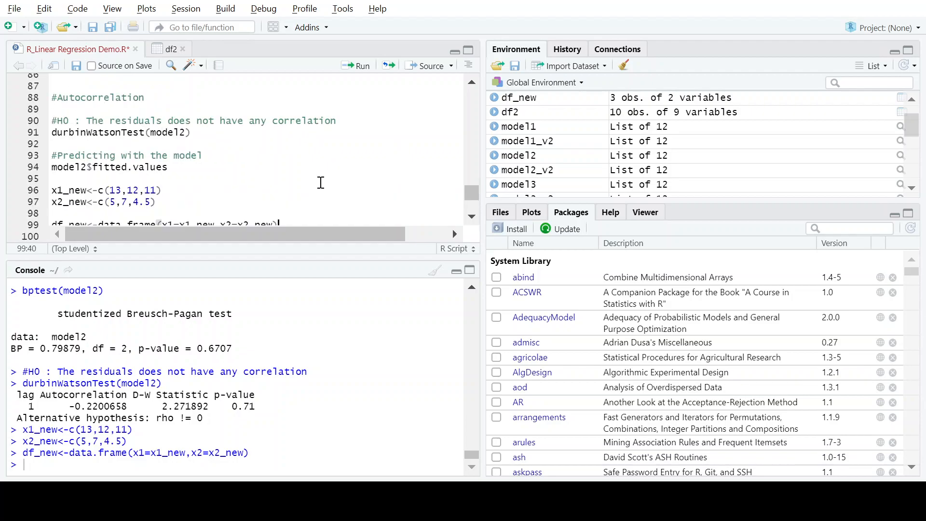
scroll(330, 163, "down", 3)
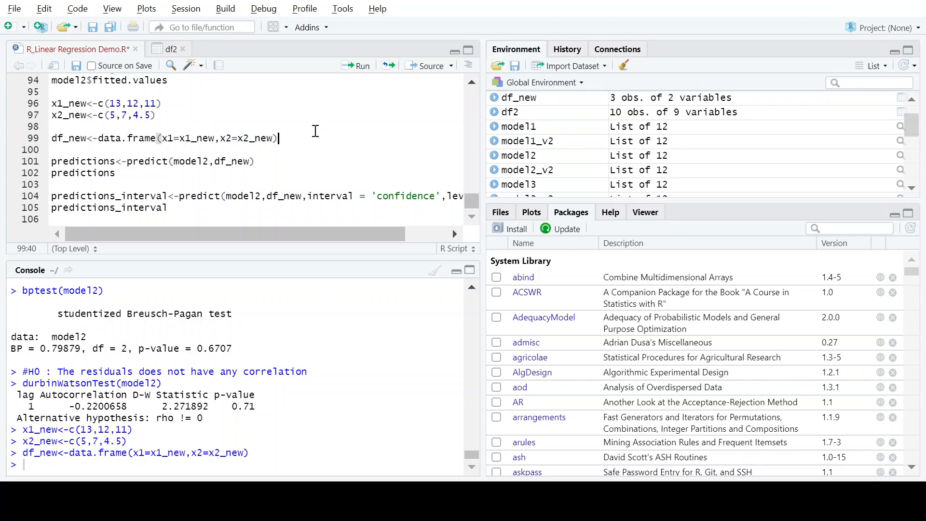
Step: Open df_new and df in the data viewer and compare their x1 and x2 column names
left_click(531, 100)
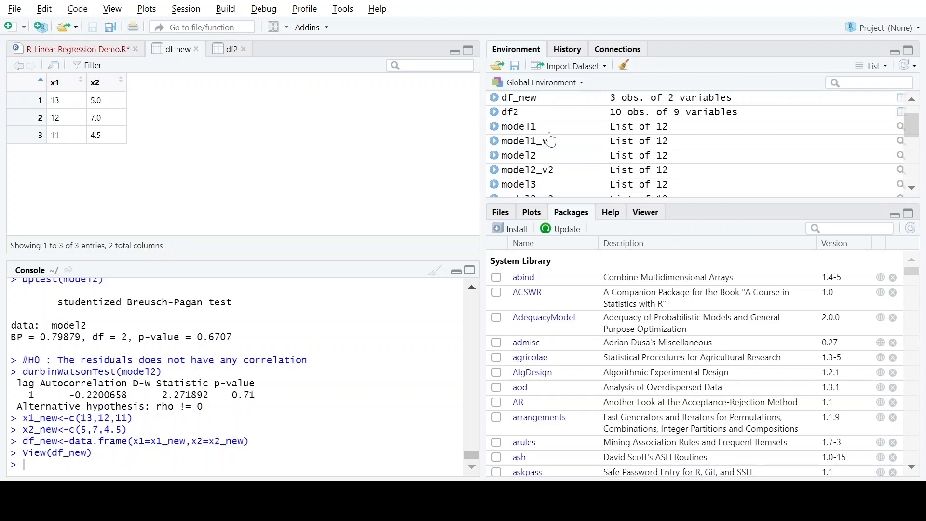
scroll(527, 128, "up", 1)
left_click(527, 116)
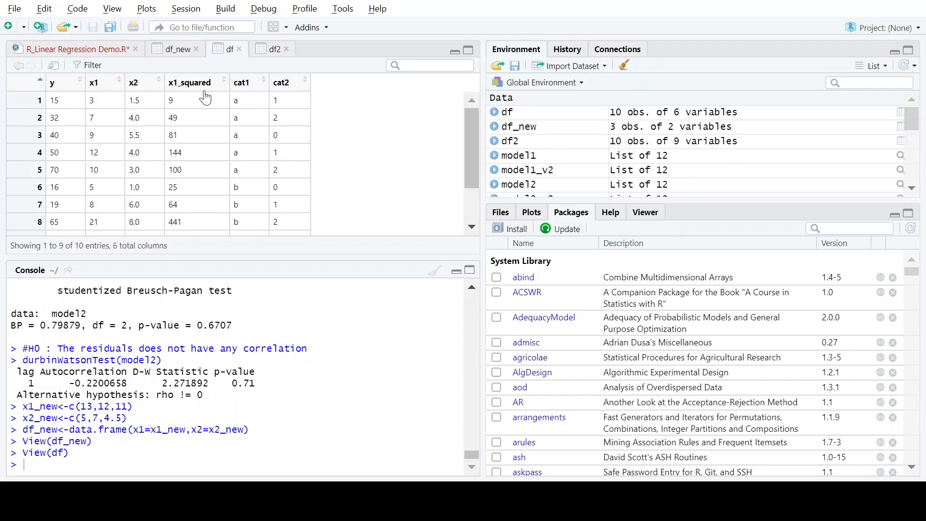
left_click(182, 51)
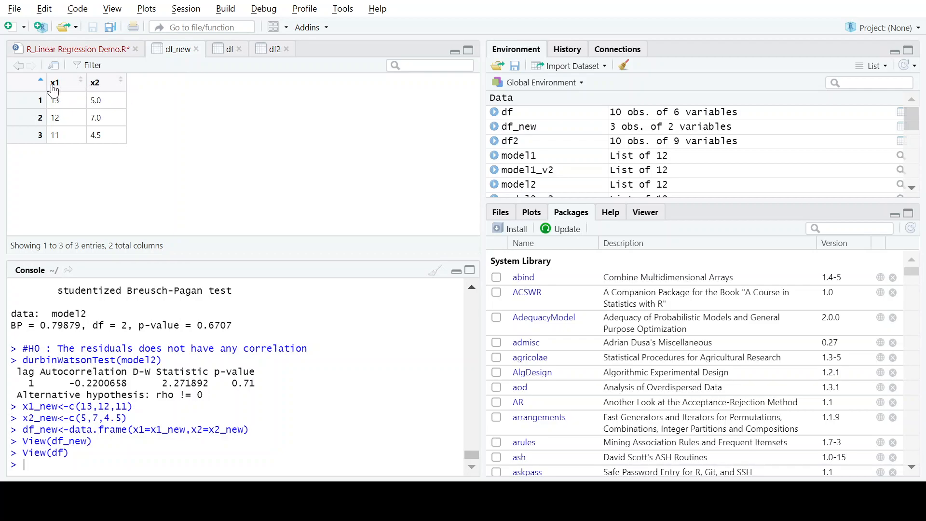
left_click(226, 52)
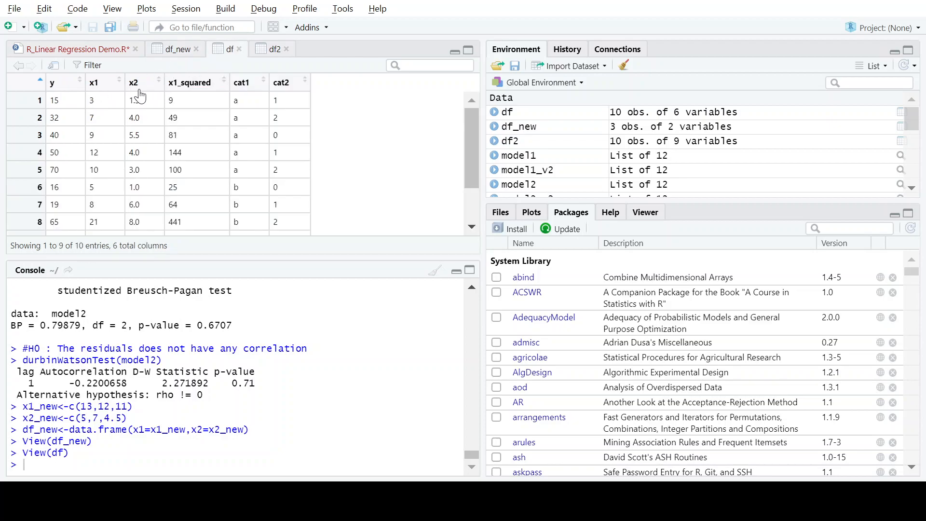
left_click(178, 52)
Step: Run predict(model2,df_new) from the script, print predictions, and compare the output with the rows of df_new
left_click(85, 48)
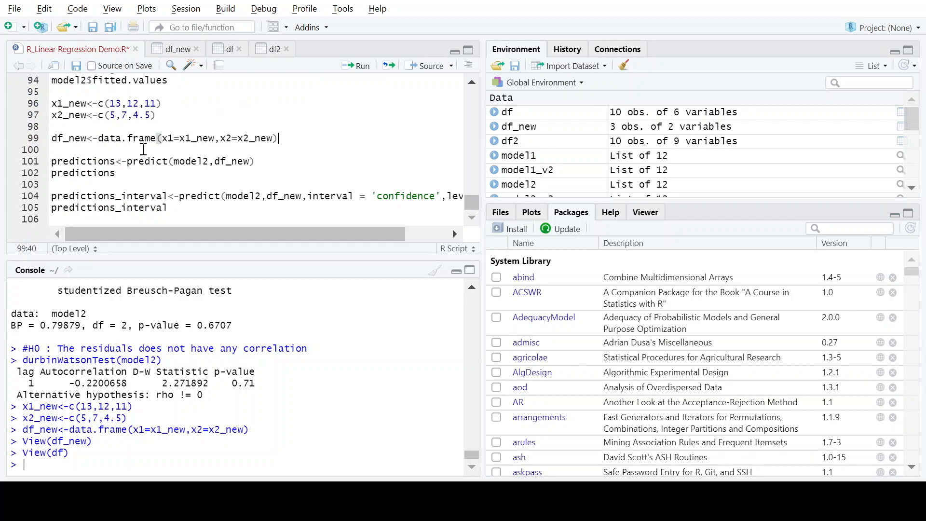
left_click(262, 161)
left_click(361, 73)
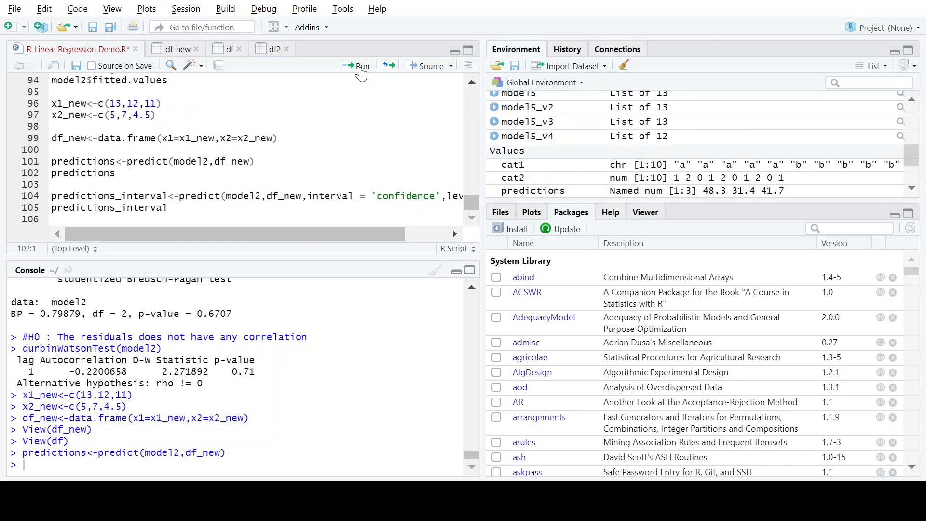
left_click(361, 74)
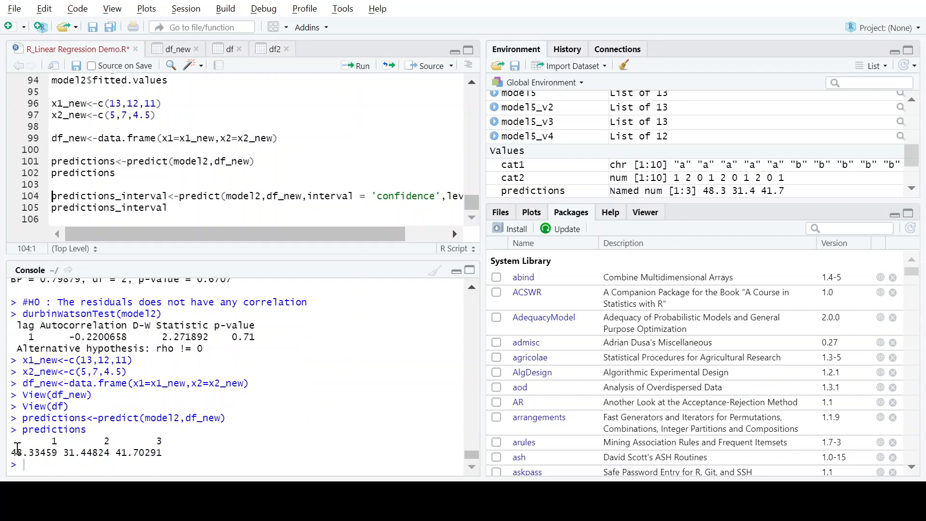
left_click_drag(17, 440, 166, 452)
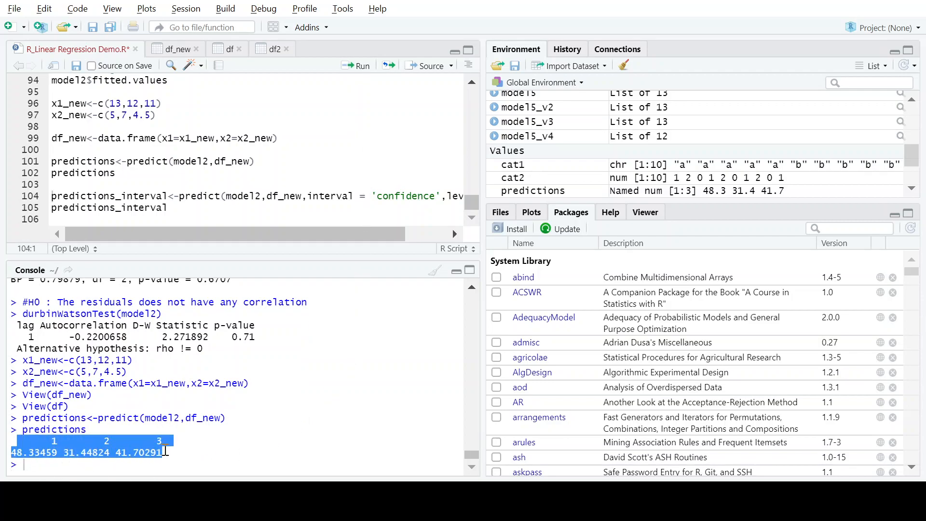
left_click(193, 431)
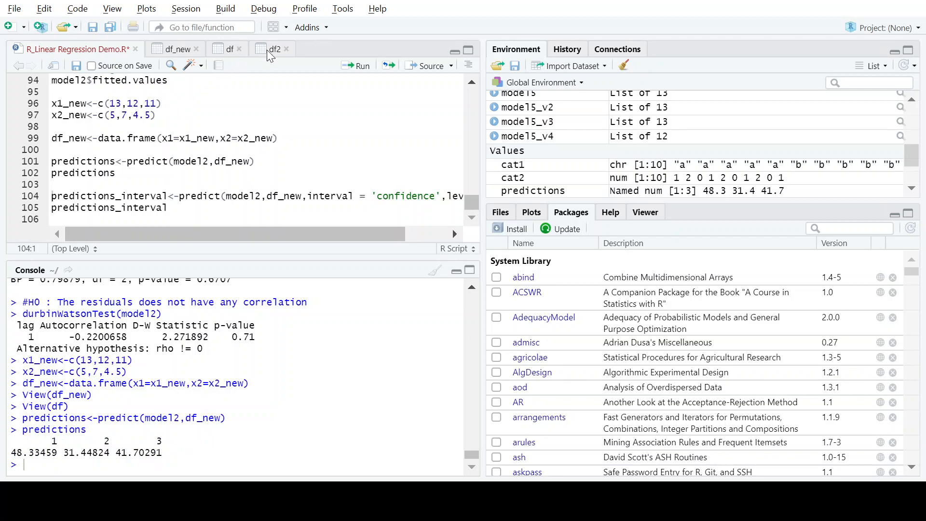
left_click(178, 49)
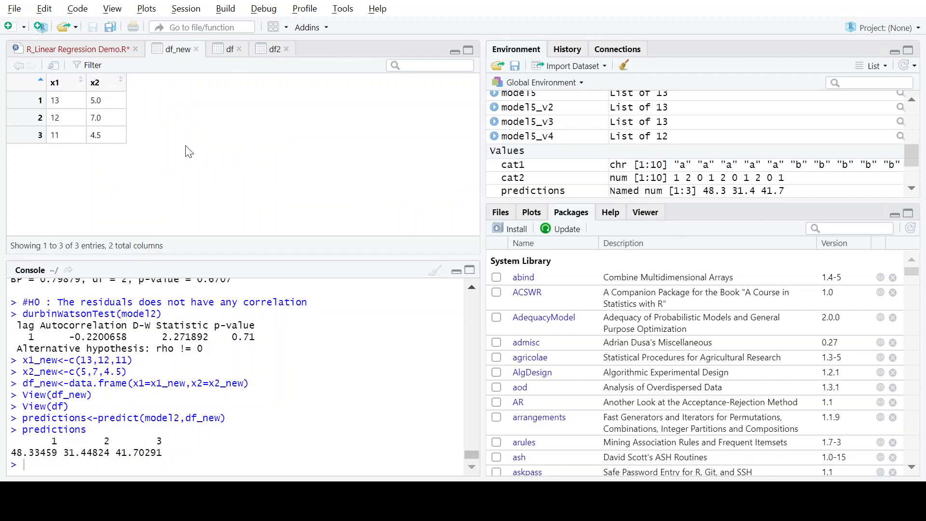
left_click(93, 47)
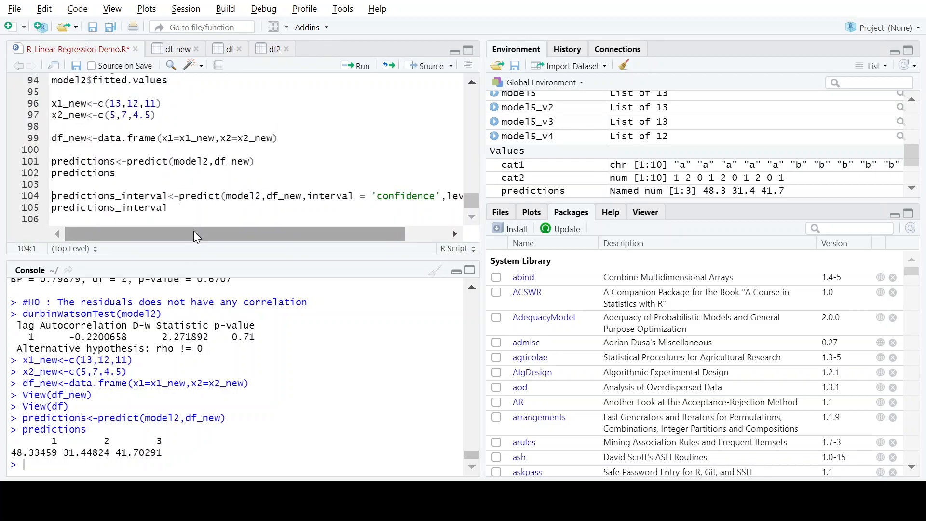
Step: Run the script's predict(model2,df_new,interval = 'confidence',level=0.99) line into predictions_interval, and print predictions_interval
left_click_drag(220, 230, 166, 228)
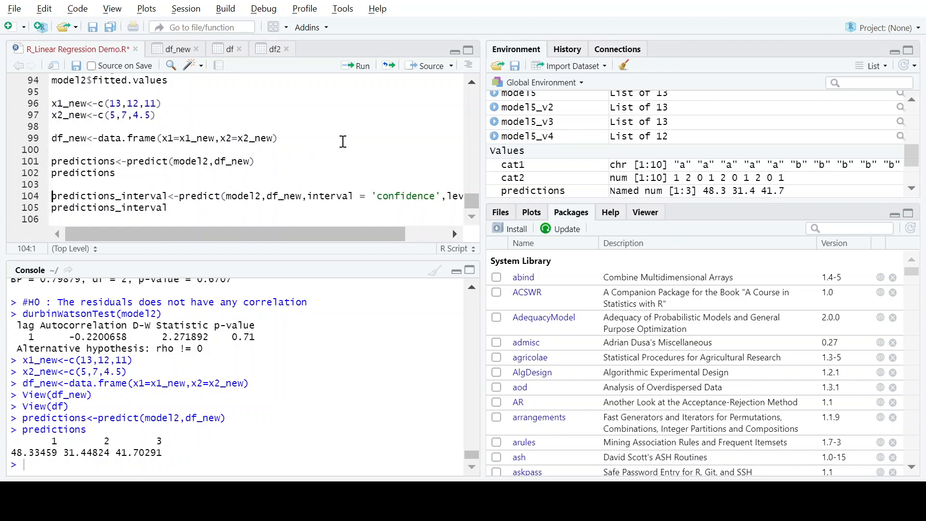
left_click_drag(192, 230, 275, 226)
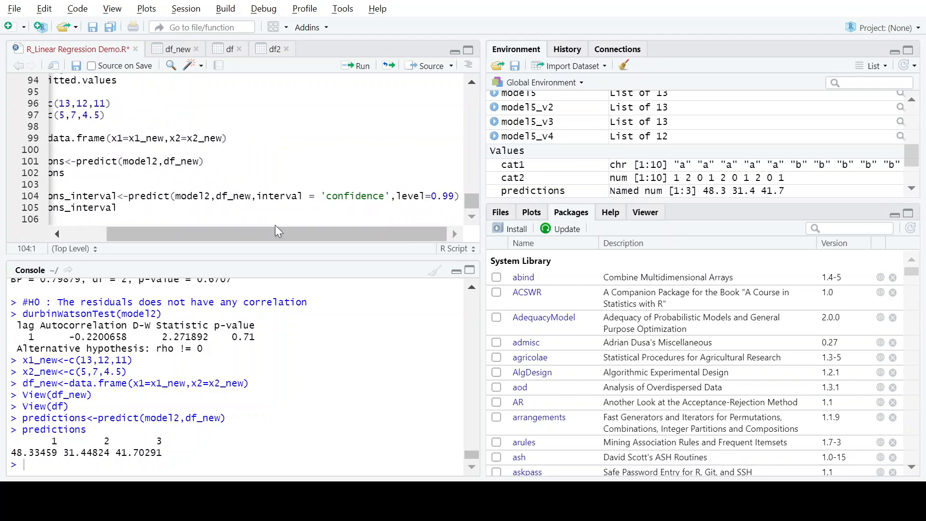
left_click(234, 220)
left_click_drag(209, 227, 285, 226)
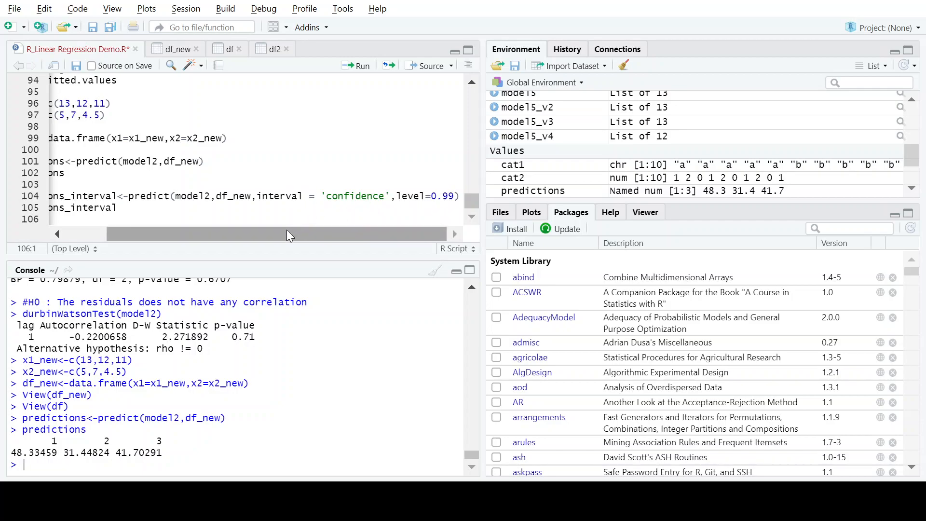
left_click_drag(284, 231, 121, 230)
left_click(52, 196)
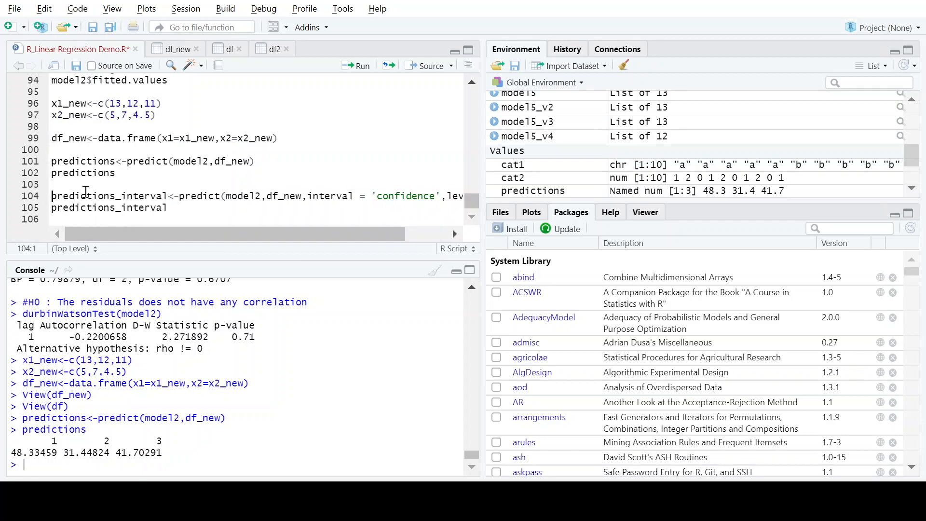
left_click(363, 66)
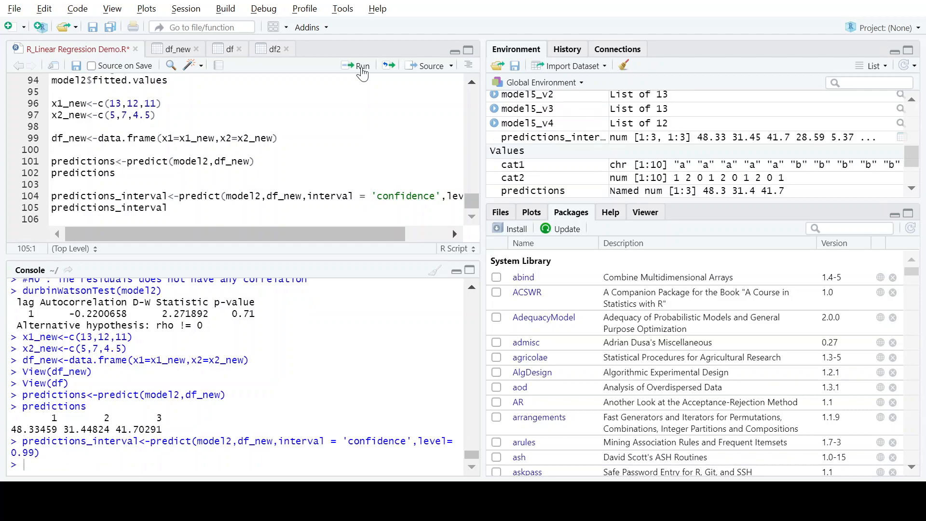
left_click(361, 69)
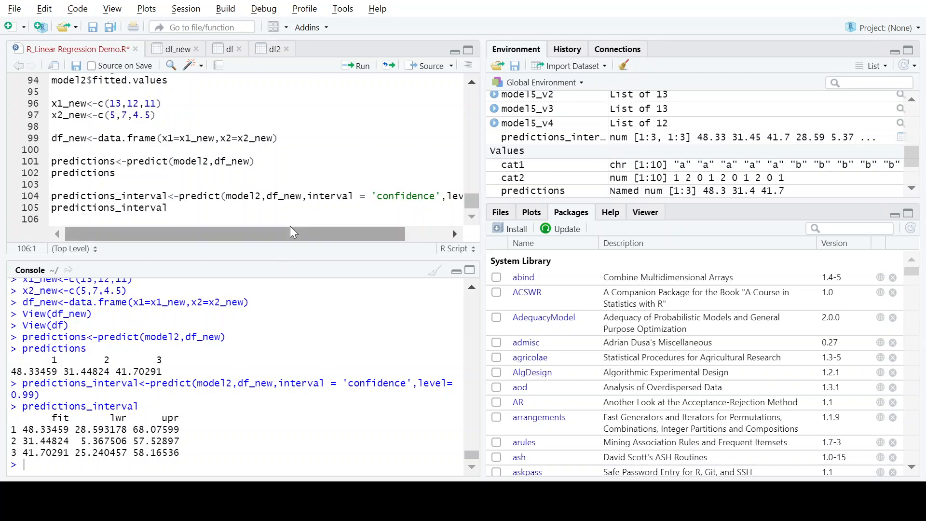
Step: Review the level argument at the end of the predictions_interval line, and save the R_Linear Regression Demo.R script
left_click_drag(290, 225, 407, 207)
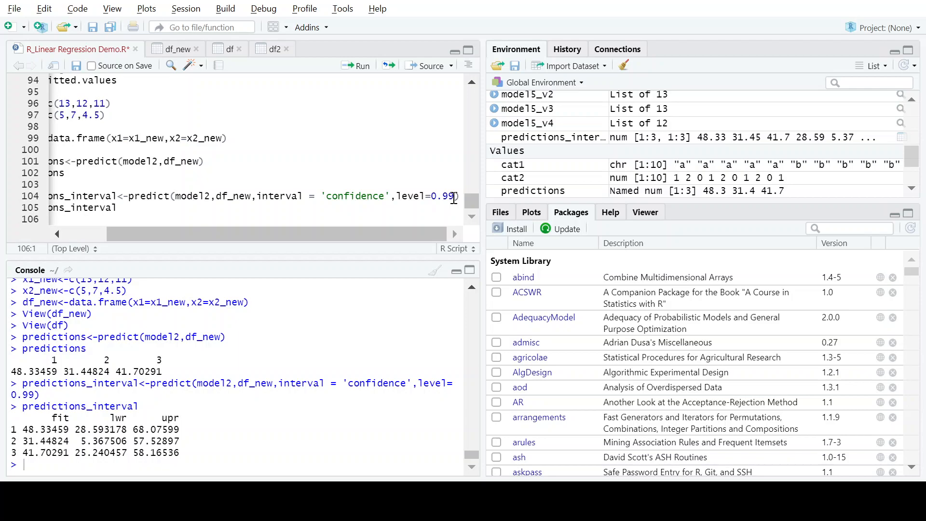
left_click(454, 198)
left_click_drag(275, 233, 264, 232)
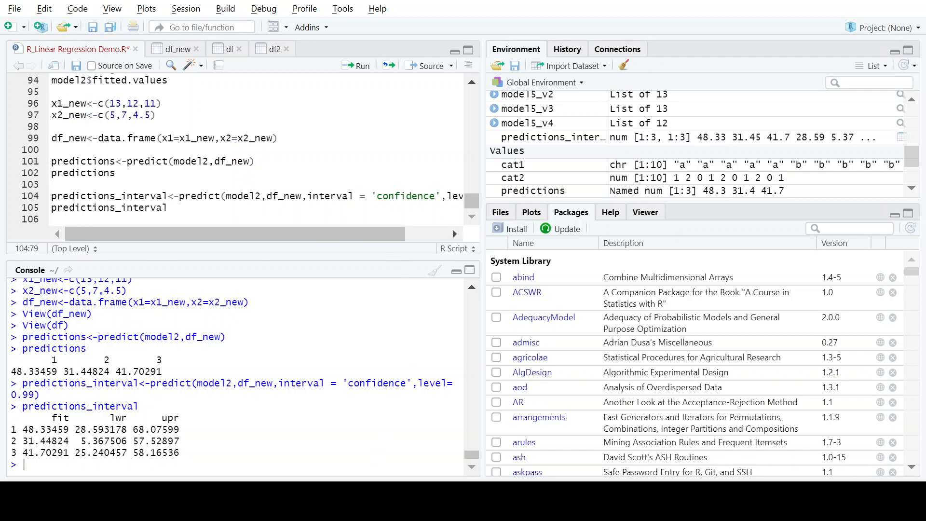
left_click(77, 66)
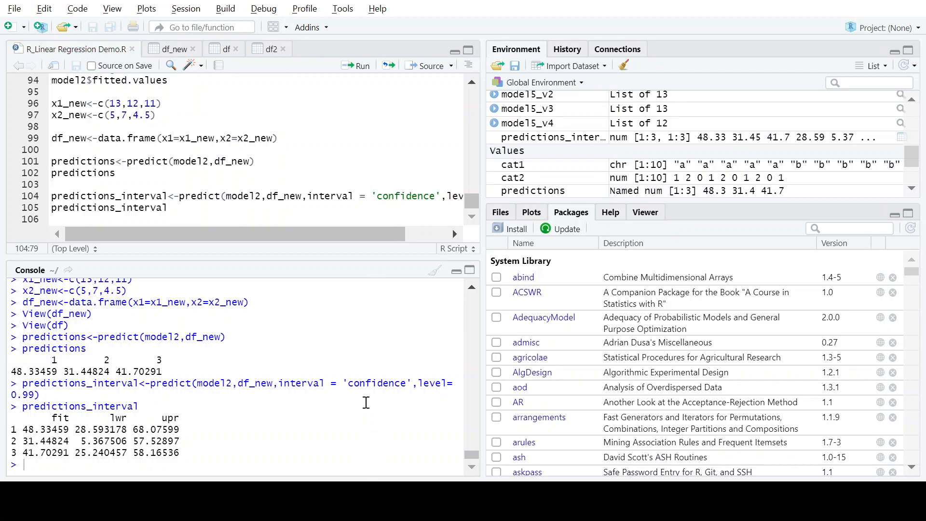